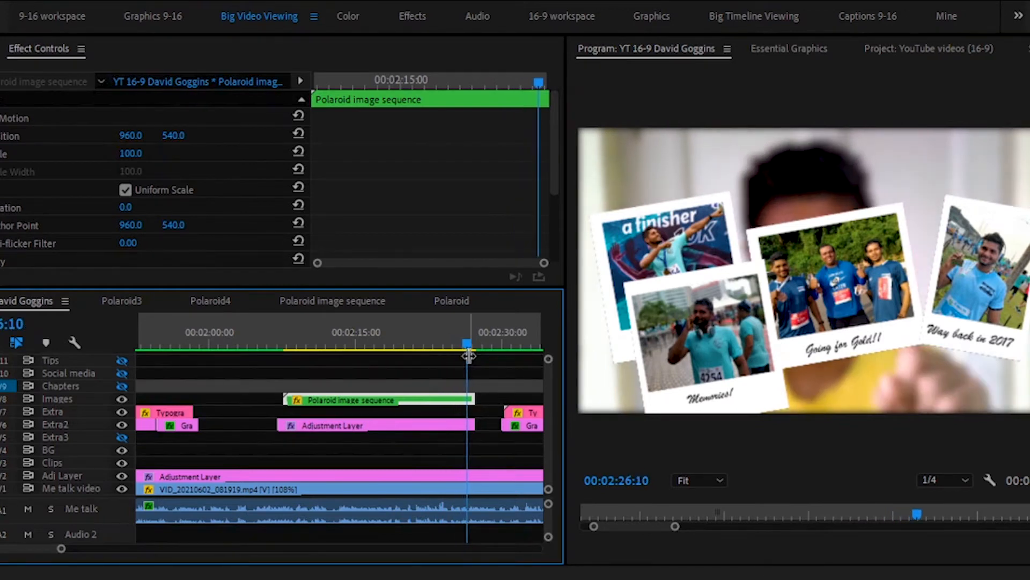
- Hide the Images track, switch Extra2 off and back on, and scrub the blurred background from 00:02:06:20 to 00:02:16:14
{"action": "left_click", "coordinate": [121, 398]}
{"action": "left_click", "coordinate": [121, 424]}
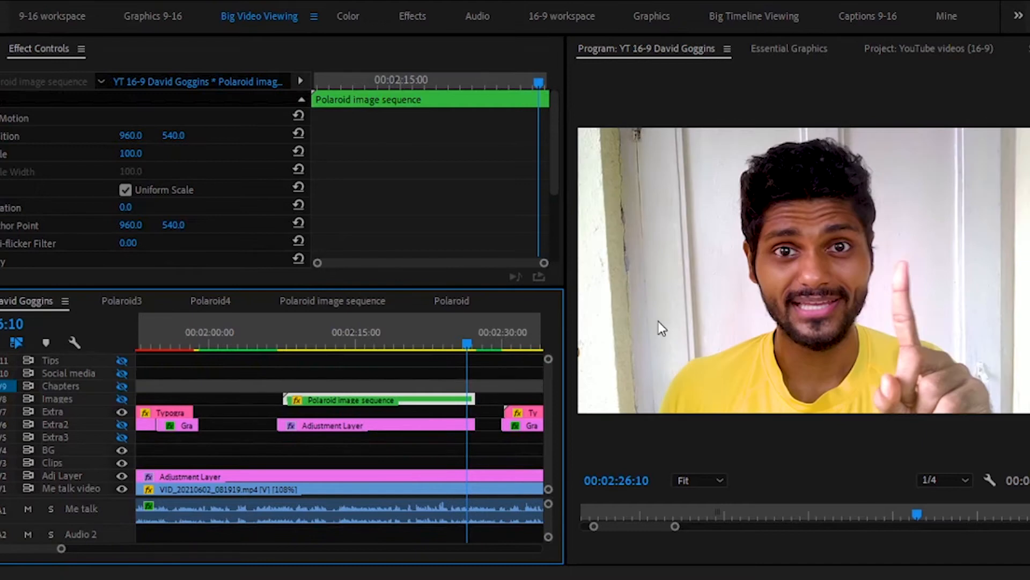
{"action": "left_click", "coordinate": [123, 424]}
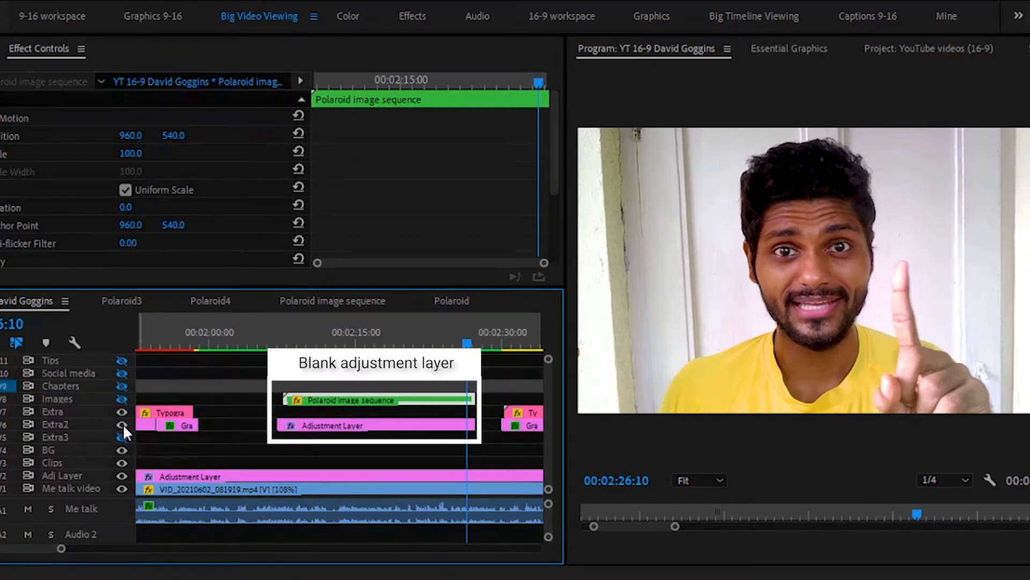
{"action": "left_click", "coordinate": [279, 343]}
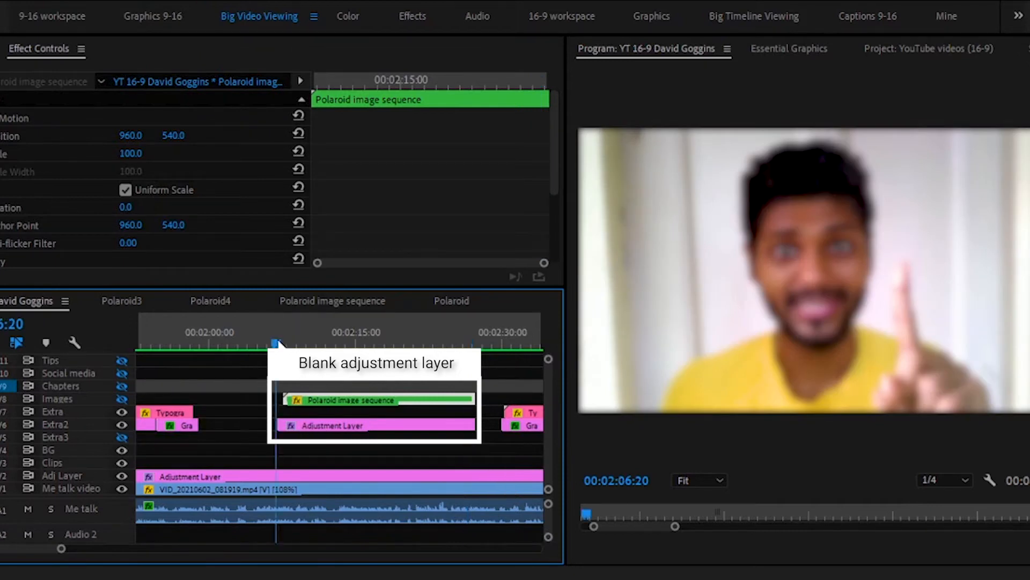
{"action": "left_click_drag", "start_coordinate": [282, 341], "coordinate": [370, 346]}
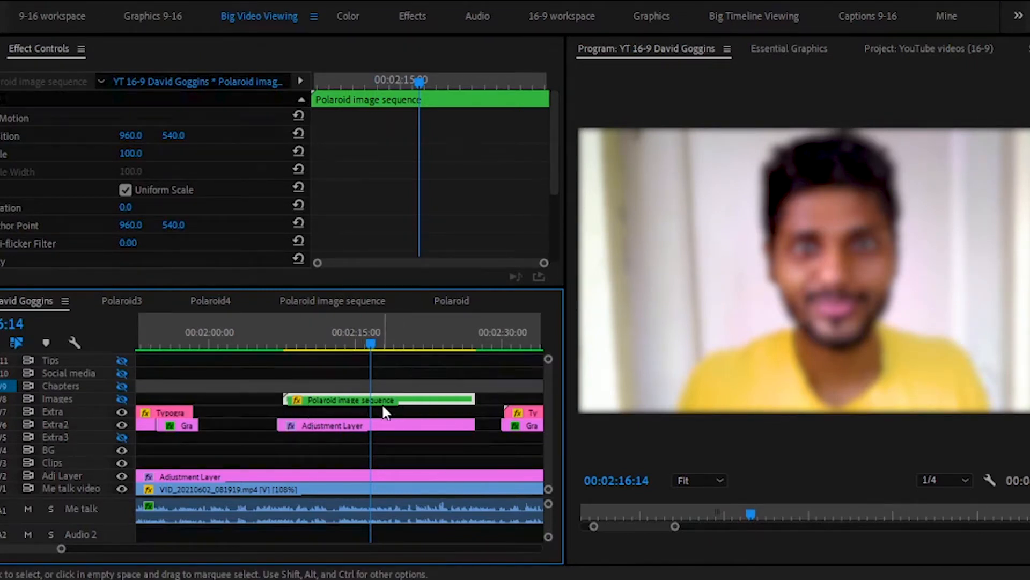
- Open the Polaroid image sequence nest and the Polaroid nest, and look over their track layouts
{"action": "left_click", "coordinate": [332, 304]}
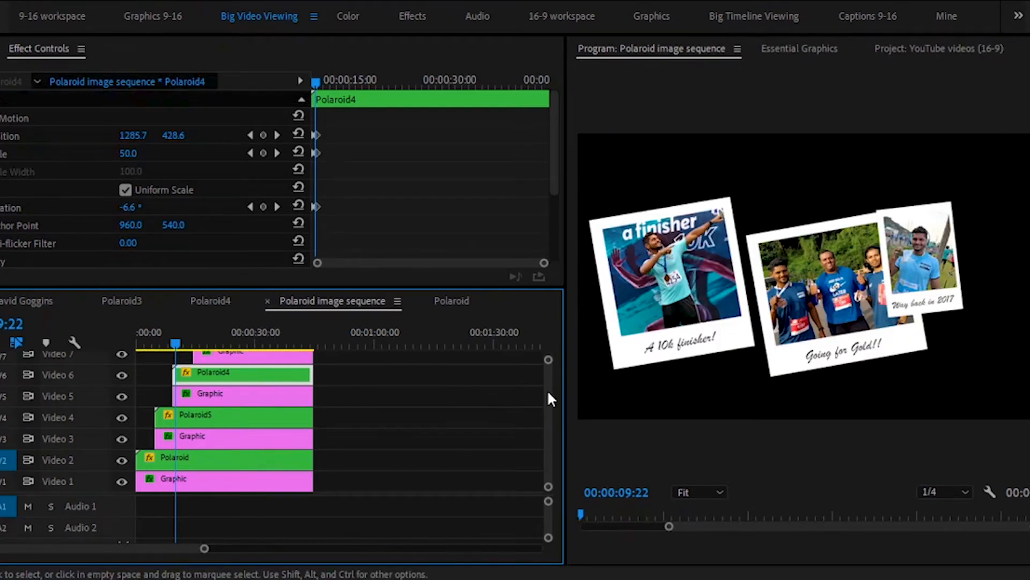
{"action": "mouse_move", "coordinate": [548, 392]}
{"action": "left_mouse_down"}
{"action": "mouse_move", "coordinate": [552, 372]}
{"action": "mouse_move", "coordinate": [556, 390]}
{"action": "left_mouse_up"}
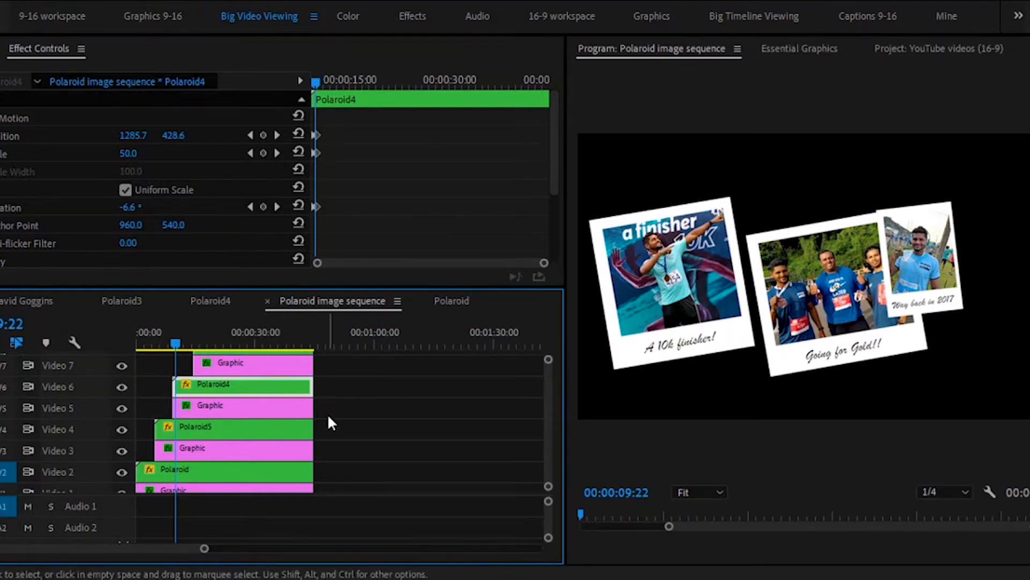
{"action": "left_click", "coordinate": [452, 300]}
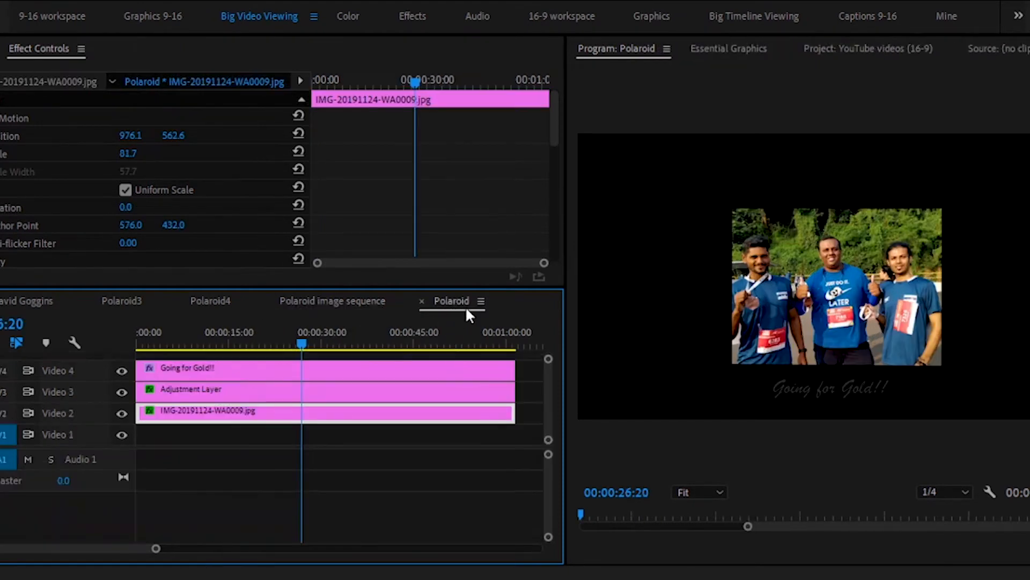
{"action": "scroll", "coordinate": [551, 382], "scroll_direction": "up", "scroll_amount": 2}
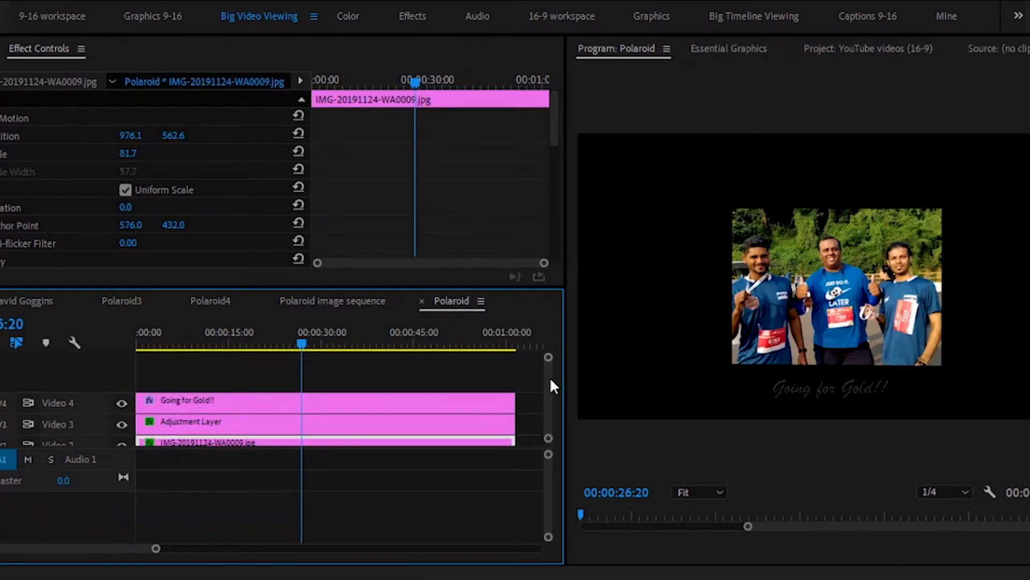
{"action": "scroll", "coordinate": [549, 376], "scroll_direction": "down", "scroll_amount": 2}
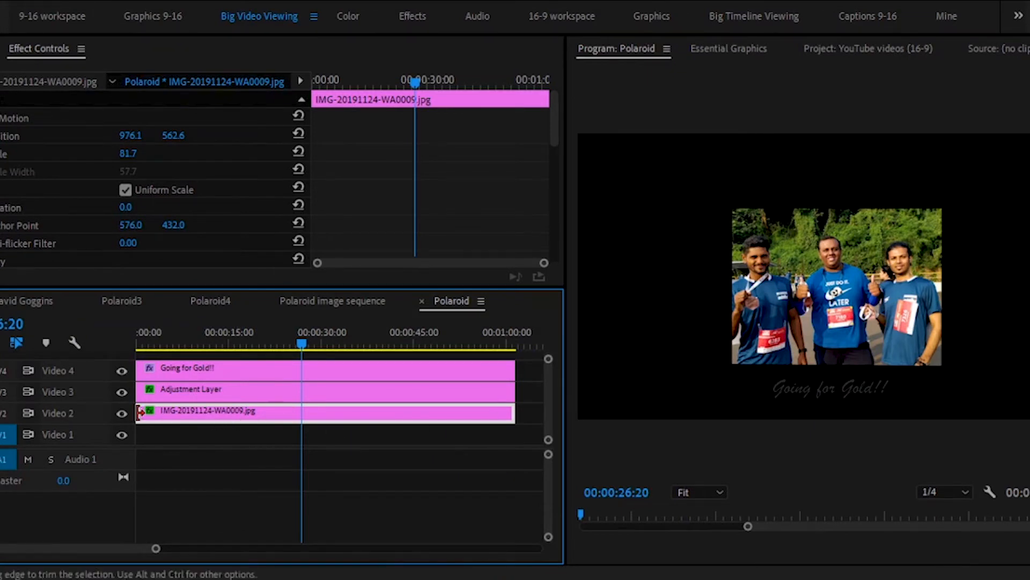
- Toggle the caption on Video 4 off and on, and inspect the Polaroid nest's adjustment layer and image clips
{"action": "left_click", "coordinate": [304, 390]}
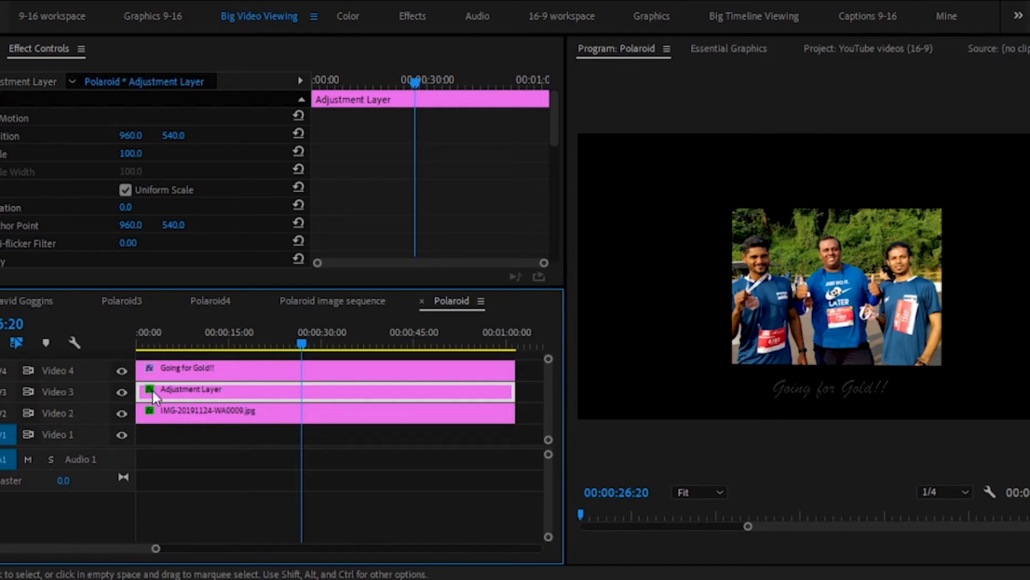
{"action": "left_click", "coordinate": [122, 371]}
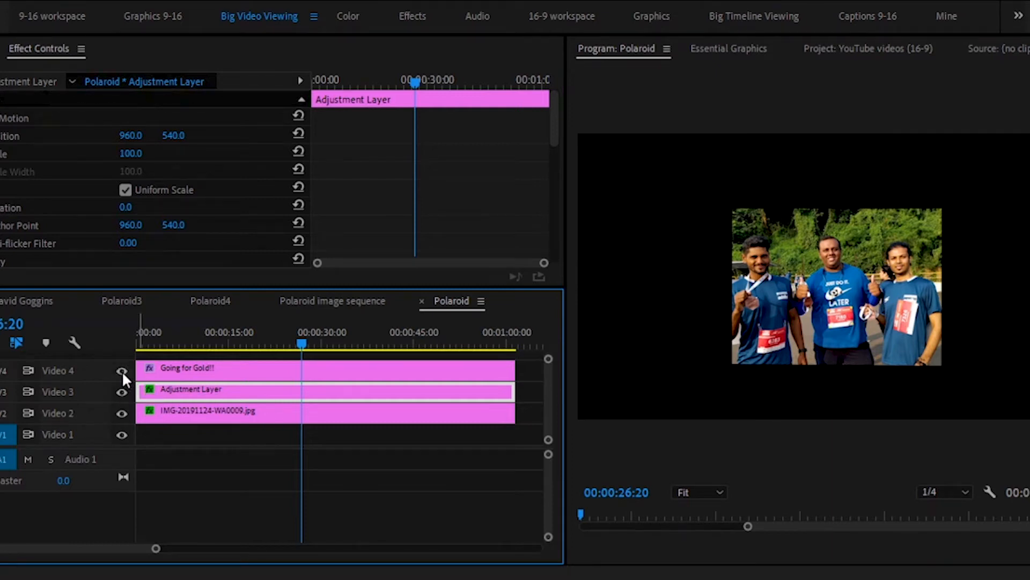
{"action": "left_click", "coordinate": [121, 371]}
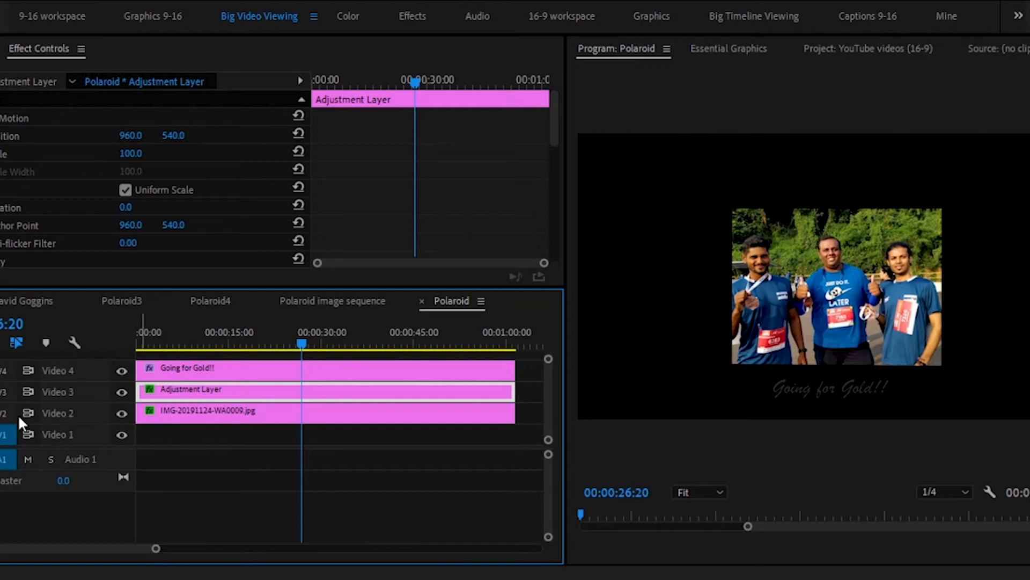
{"action": "left_click", "coordinate": [228, 419]}
{"action": "left_click", "coordinate": [256, 391]}
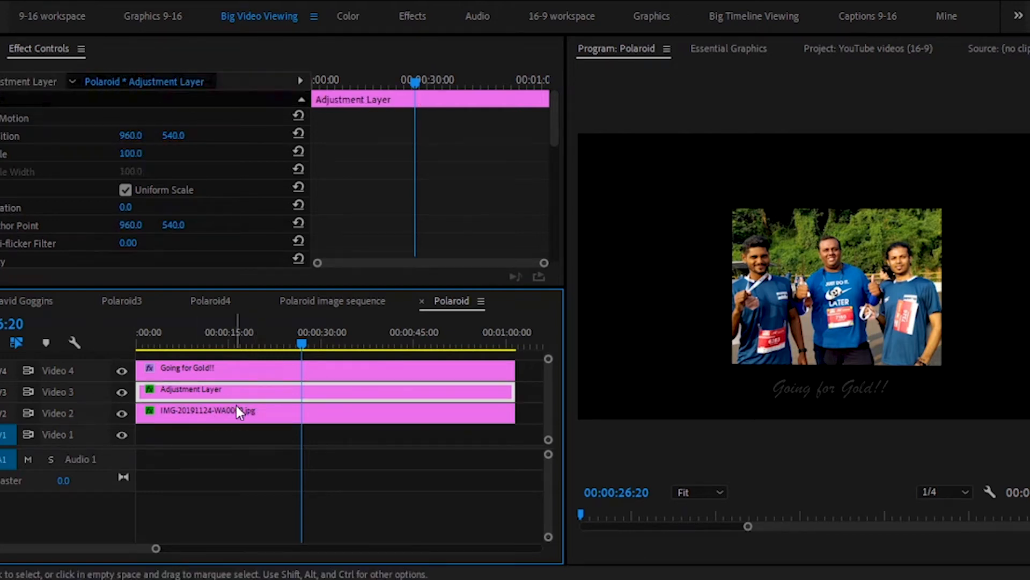
{"action": "left_click", "coordinate": [271, 418]}
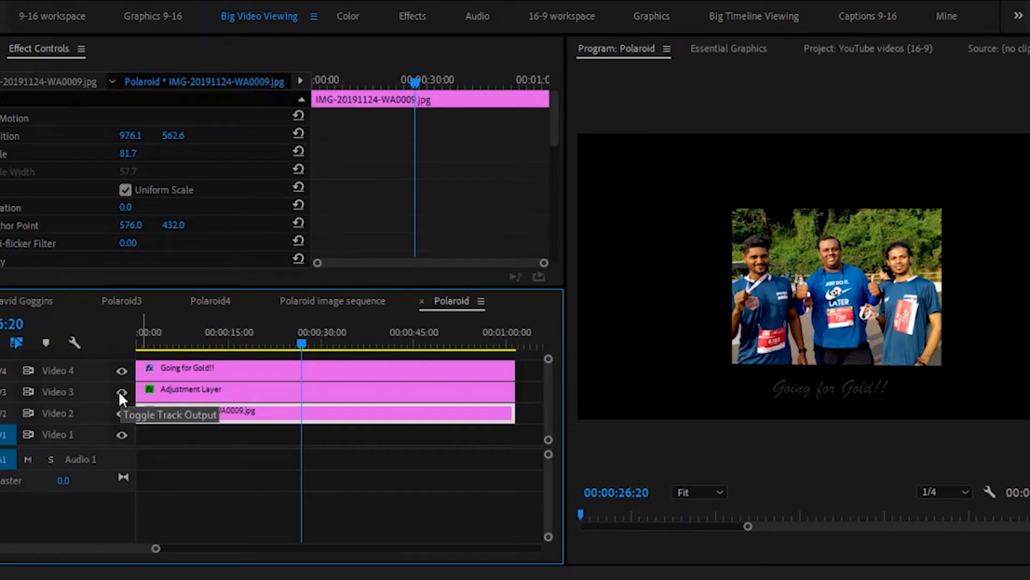
- Hide Video 3 and try a rectangular opacity mask on the image clip, stretching its lower-right corner outward
{"action": "left_click", "coordinate": [119, 393]}
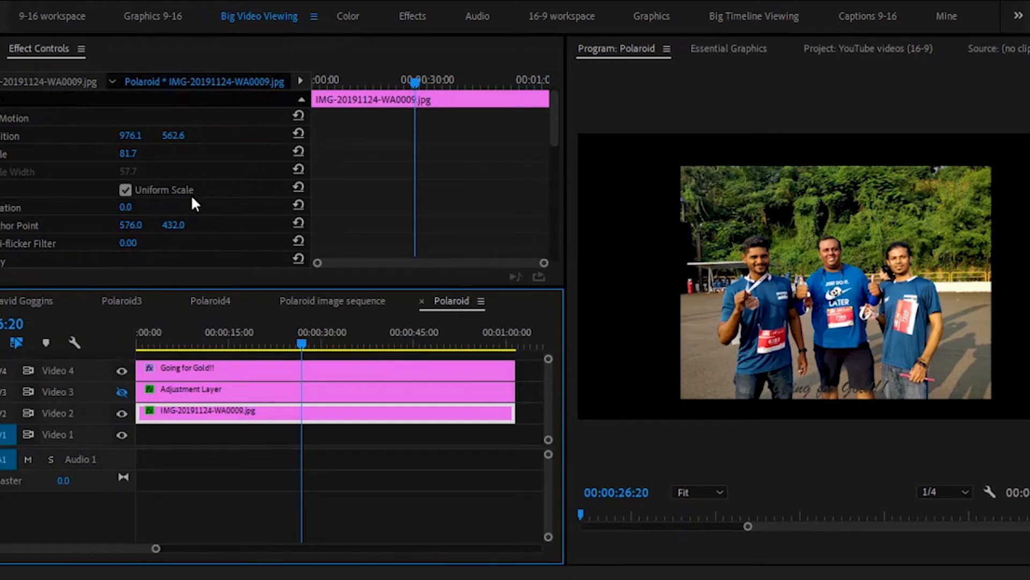
{"action": "scroll", "coordinate": [455, 168], "scroll_direction": "down", "scroll_amount": 4}
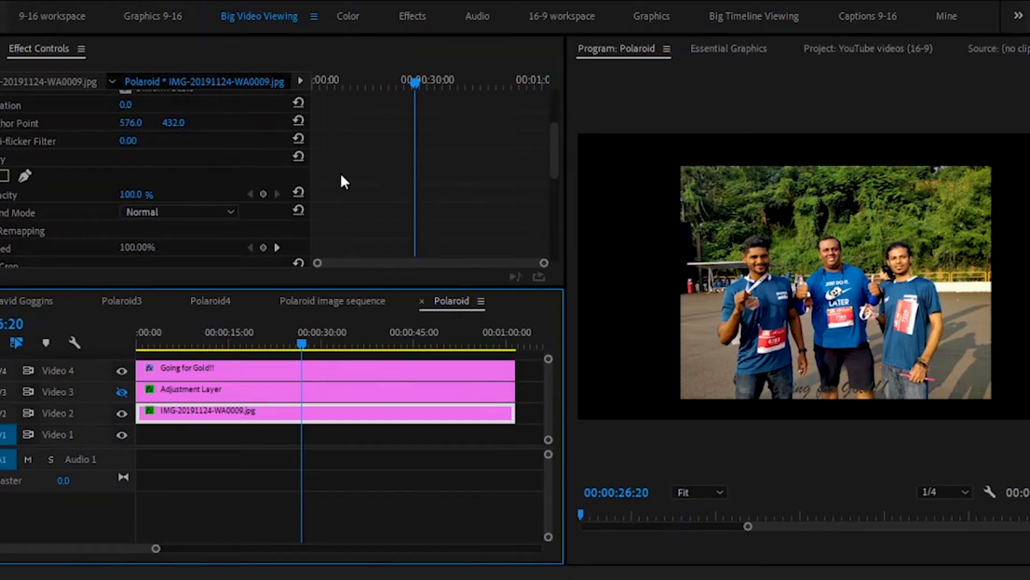
{"action": "left_click", "coordinate": [3, 178]}
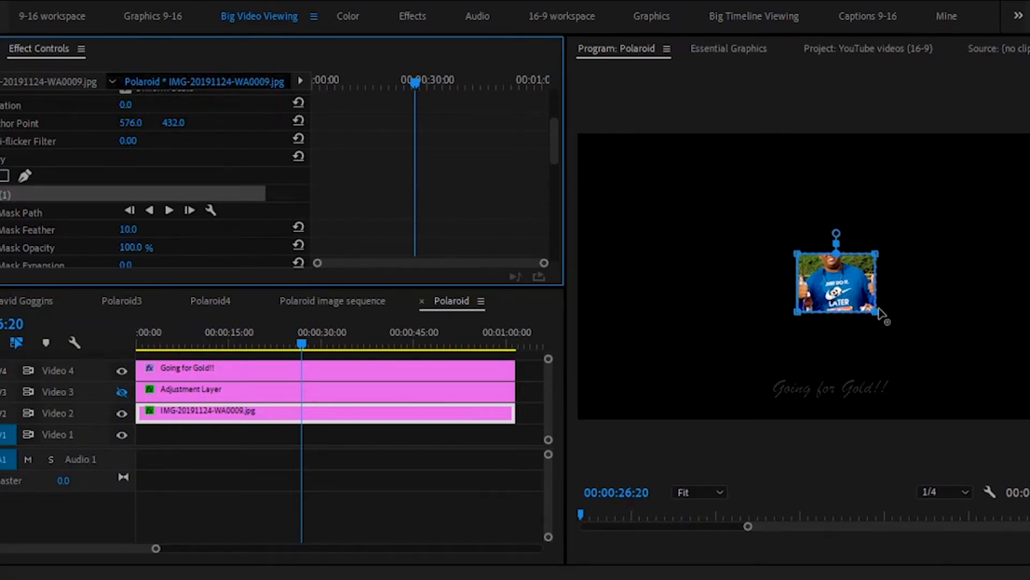
{"action": "left_click_drag", "start_coordinate": [878, 312], "coordinate": [949, 378]}
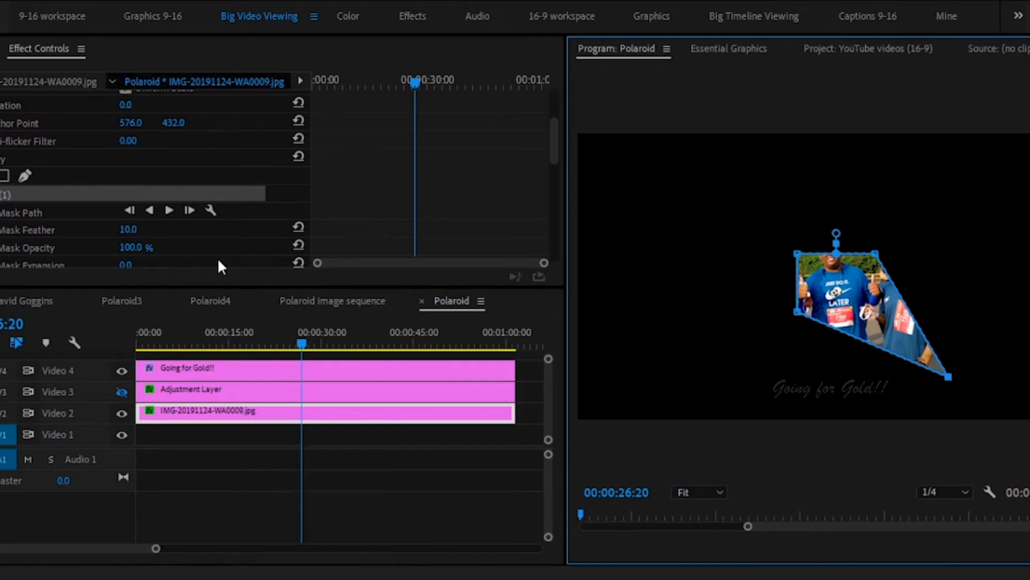
- Try shifting the masked image vertically to a Position Y of 555.6, and undo the shift and the mask
{"action": "left_click_drag", "start_coordinate": [550, 147], "coordinate": [554, 118]}
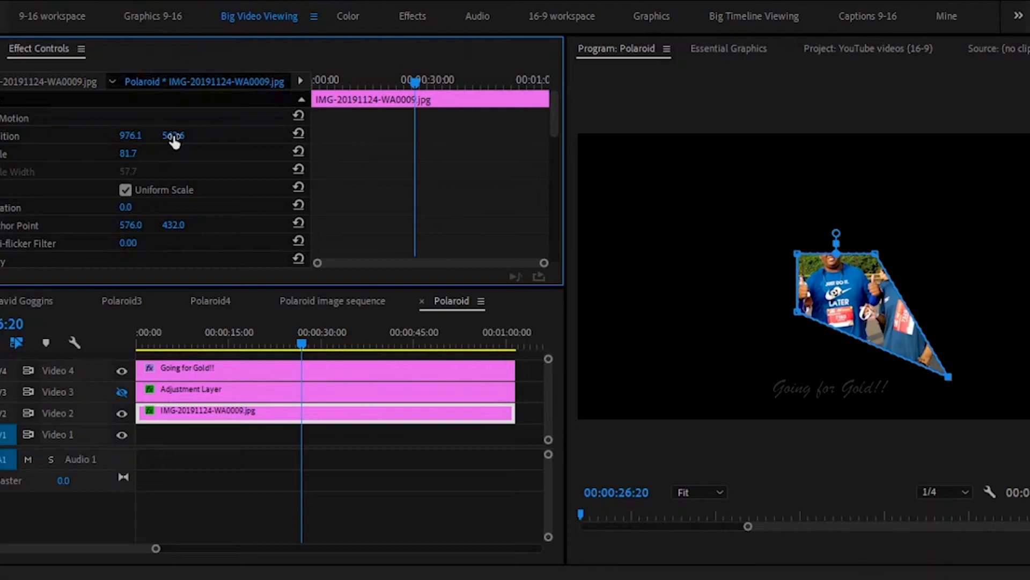
{"action": "mouse_move", "coordinate": [173, 137]}
{"action": "left_mouse_down"}
{"action": "mouse_move", "coordinate": [51, 138]}
{"action": "mouse_move", "coordinate": [215, 137]}
{"action": "mouse_move", "coordinate": [181, 136]}
{"action": "left_mouse_up"}
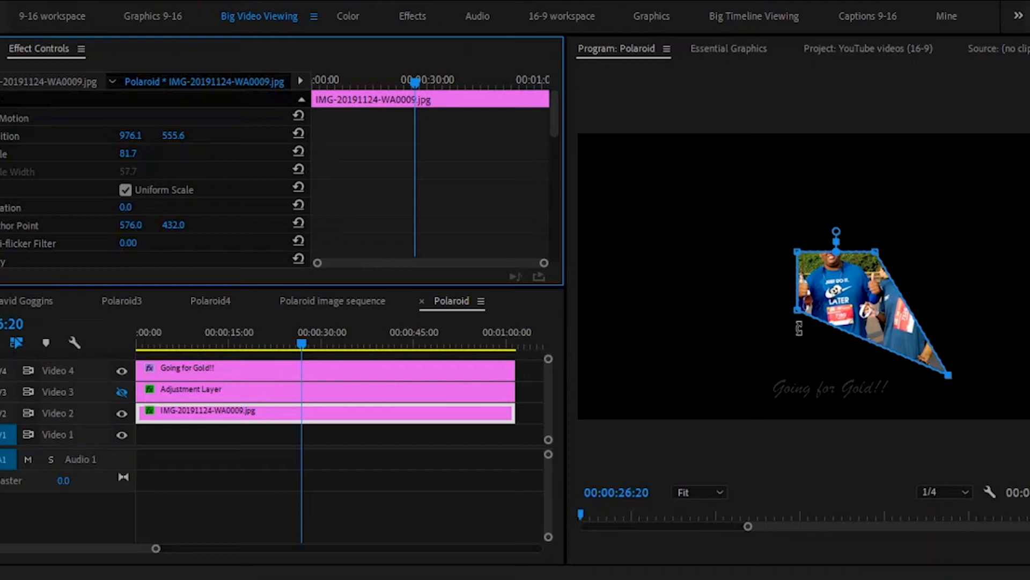
{"action": "left_click_drag", "start_coordinate": [799, 327], "coordinate": [799, 329]}
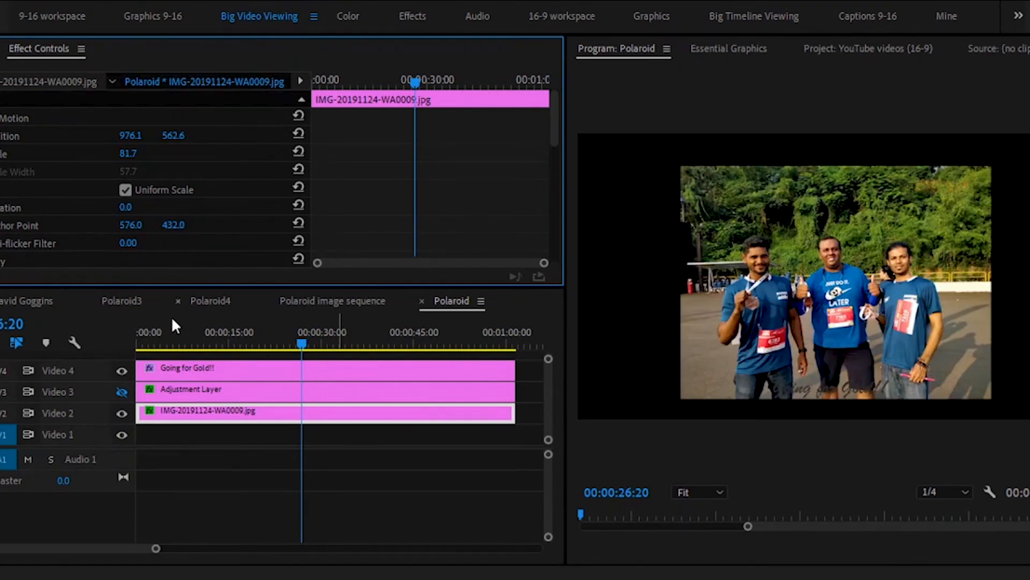
- Show Video 3 again and compare the adjustment layer's opacity mask with Inverted off and on
{"action": "left_click", "coordinate": [128, 388]}
{"action": "left_click", "coordinate": [250, 390]}
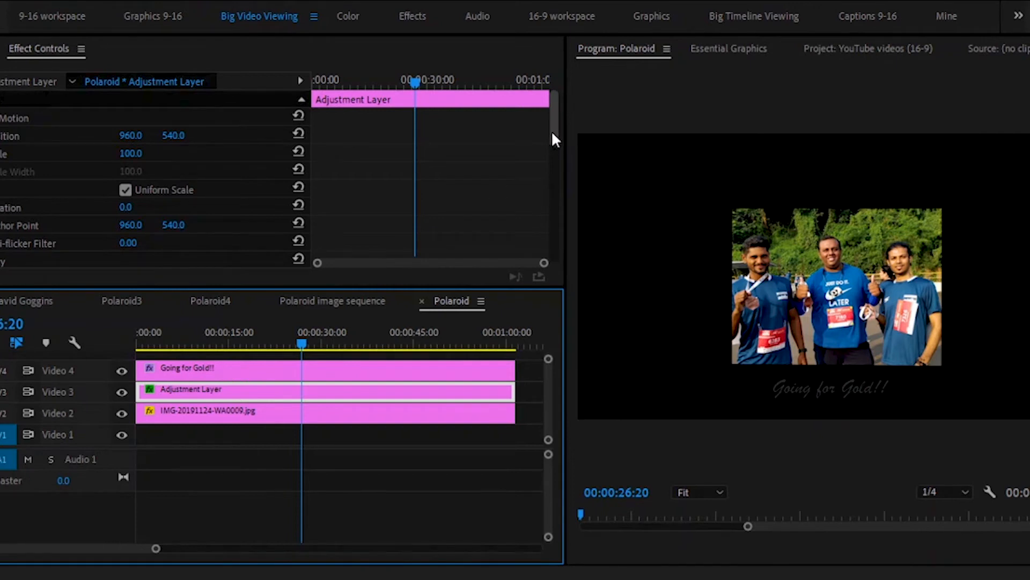
{"action": "left_click_drag", "start_coordinate": [552, 129], "coordinate": [549, 189]}
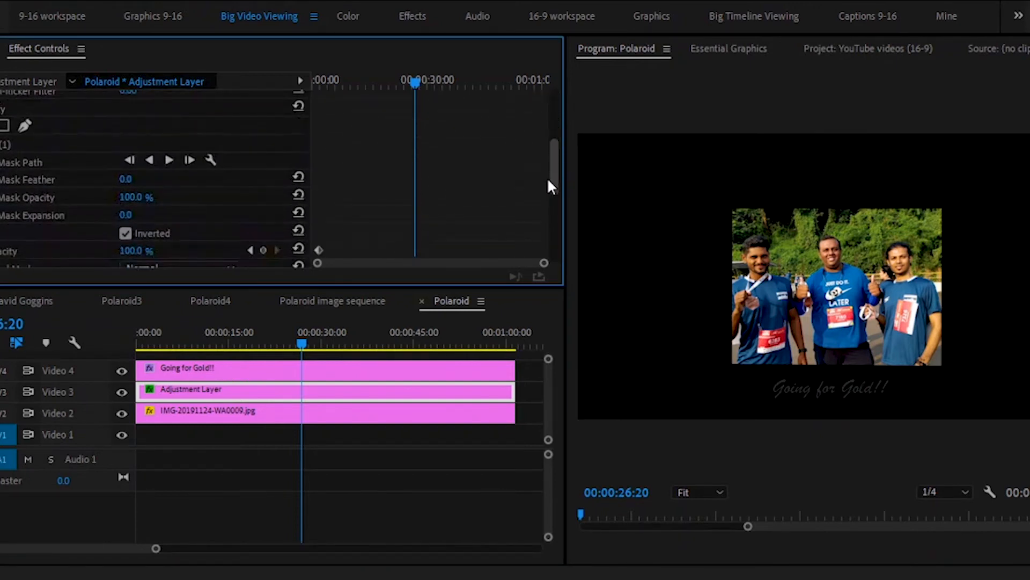
{"action": "left_click", "coordinate": [3, 146]}
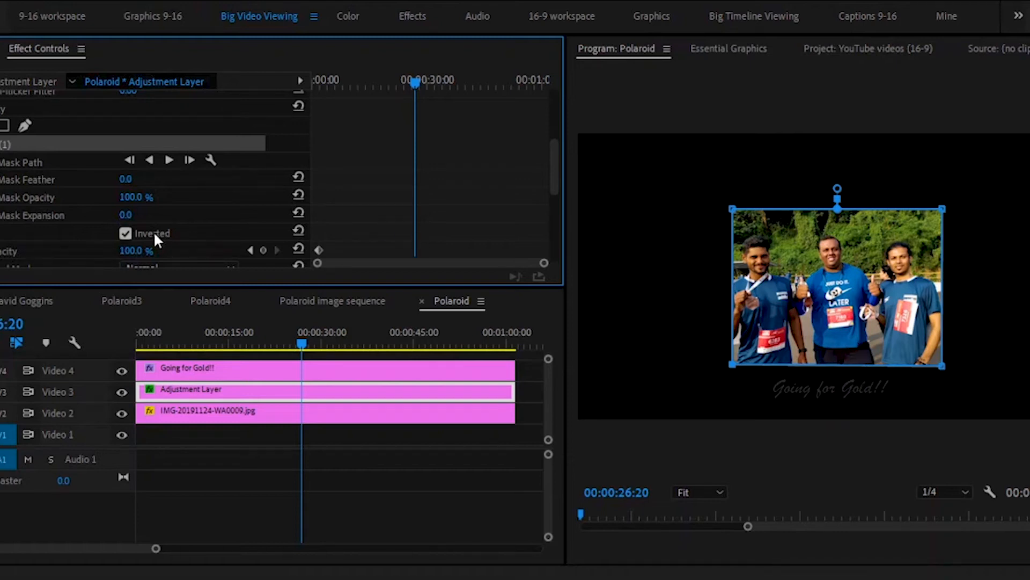
{"action": "left_click", "coordinate": [126, 233]}
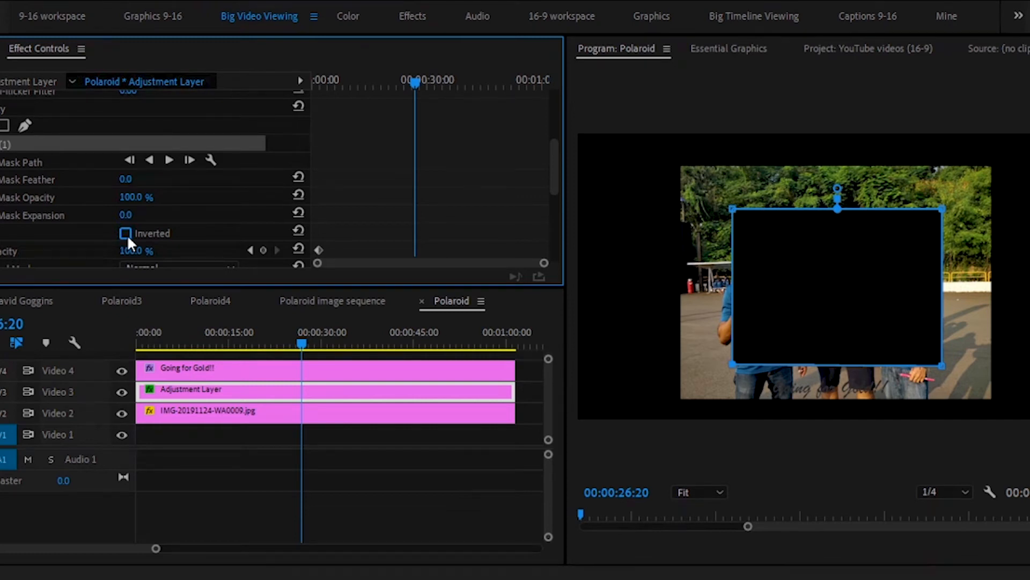
{"action": "left_click", "coordinate": [125, 233]}
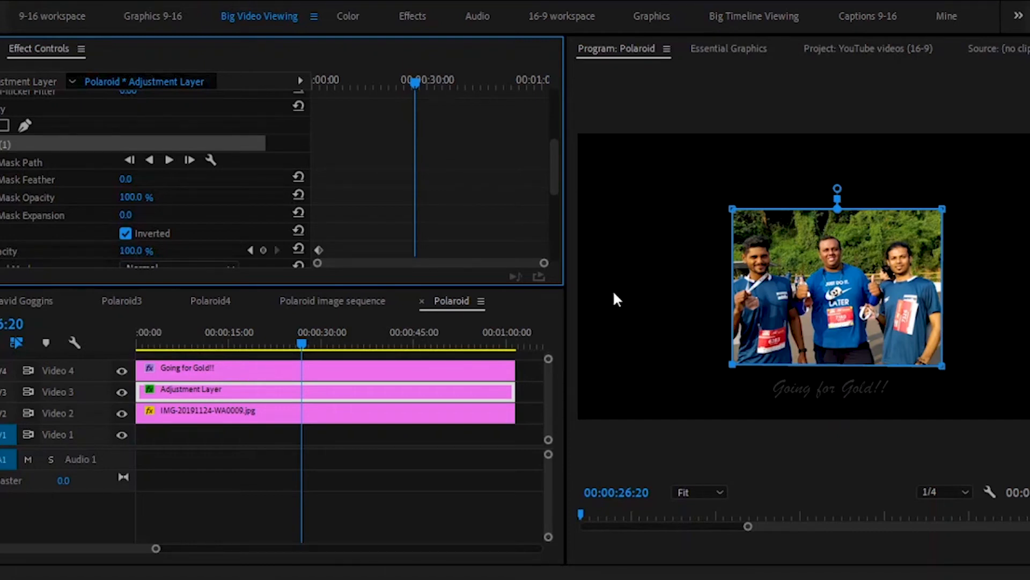
- Examine the Crop effect on the Polaroid nest's adjustment layer, especially its Left value
{"action": "left_click_drag", "start_coordinate": [556, 156], "coordinate": [558, 209]}
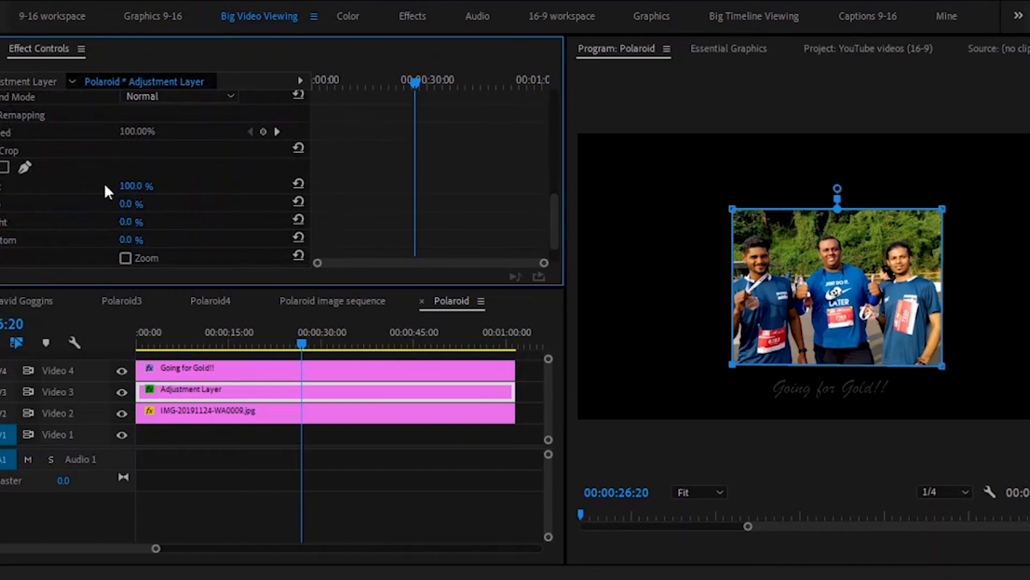
{"action": "left_click_drag", "start_coordinate": [135, 186], "coordinate": [177, 188]}
{"action": "left_click_drag", "start_coordinate": [113, 189], "coordinate": [156, 189]}
- Check the list of nests in the project, open Polaroid4, and inspect its image and adjustment layer clips
{"action": "left_click", "coordinate": [865, 46]}
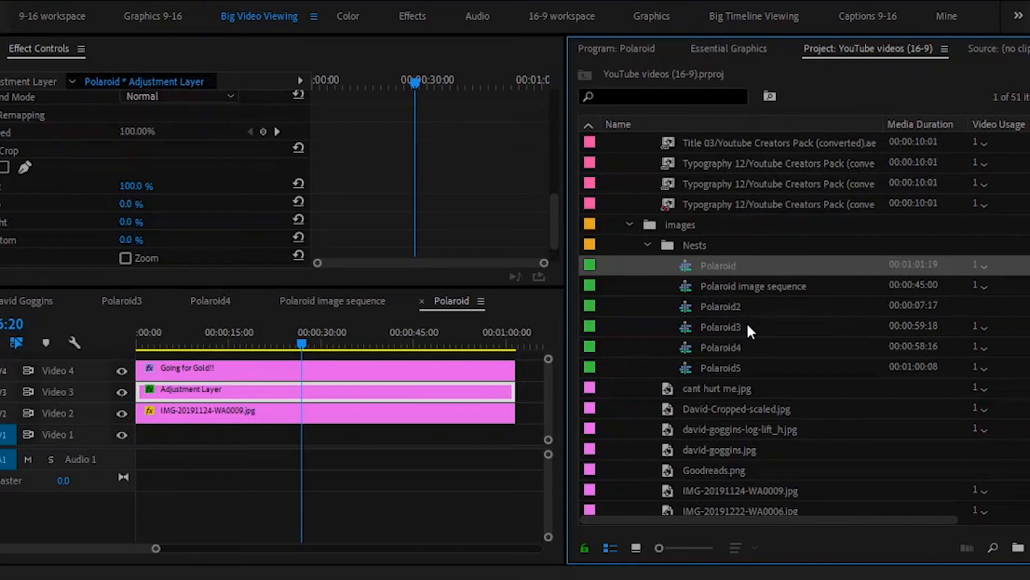
{"action": "left_click", "coordinate": [217, 304]}
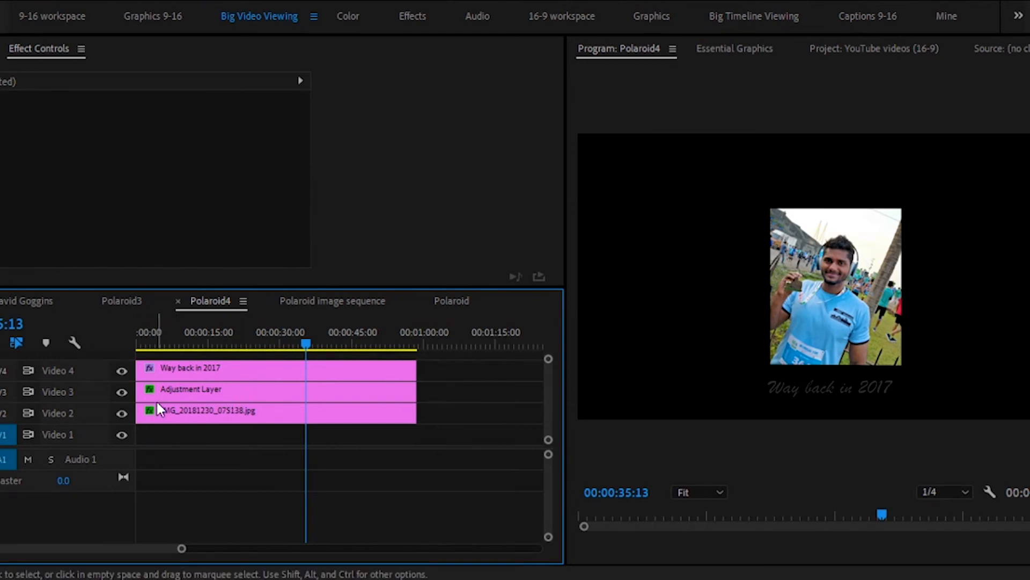
{"action": "left_click", "coordinate": [203, 414]}
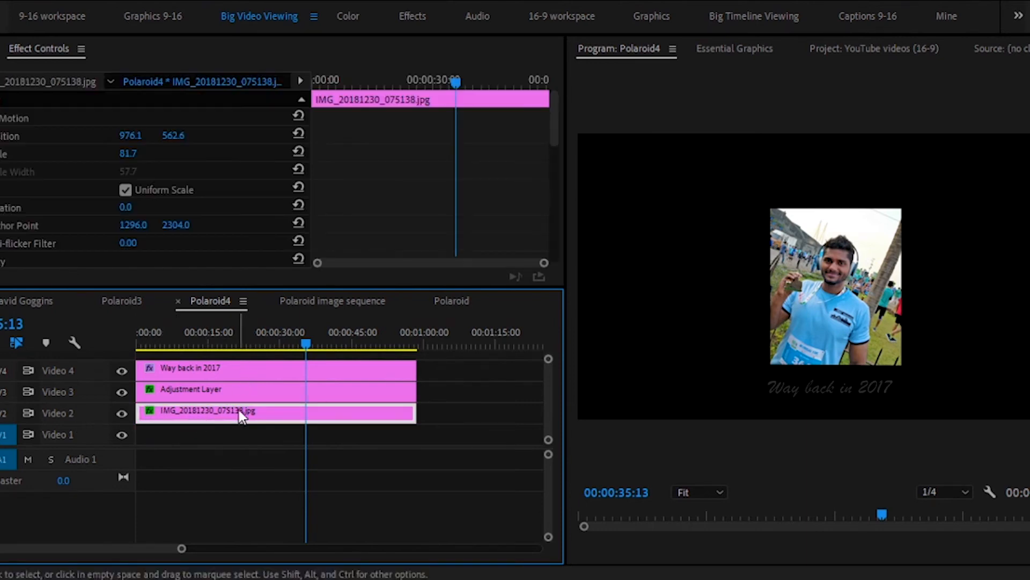
{"action": "left_click", "coordinate": [219, 391]}
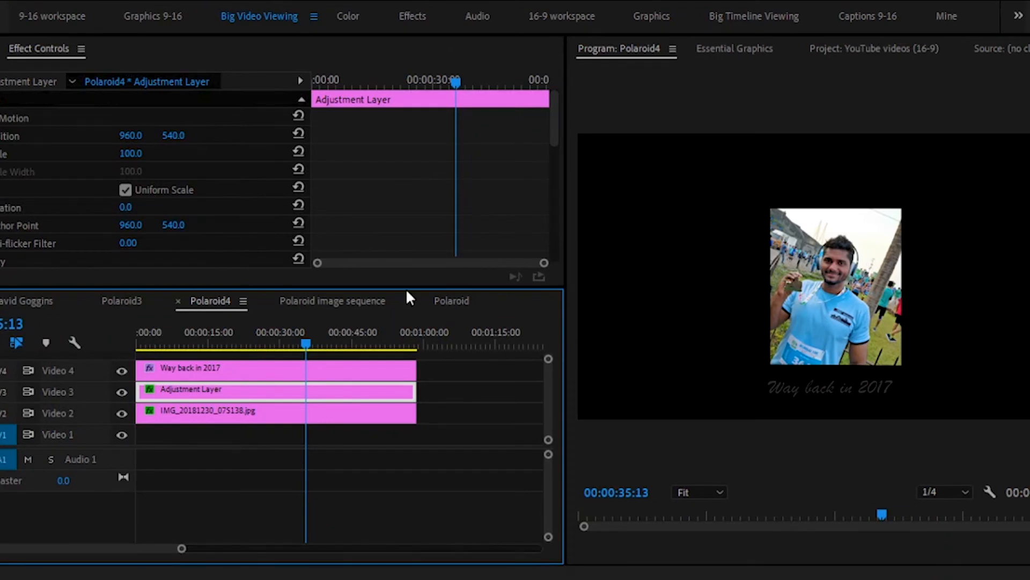
{"action": "left_click", "coordinate": [208, 416]}
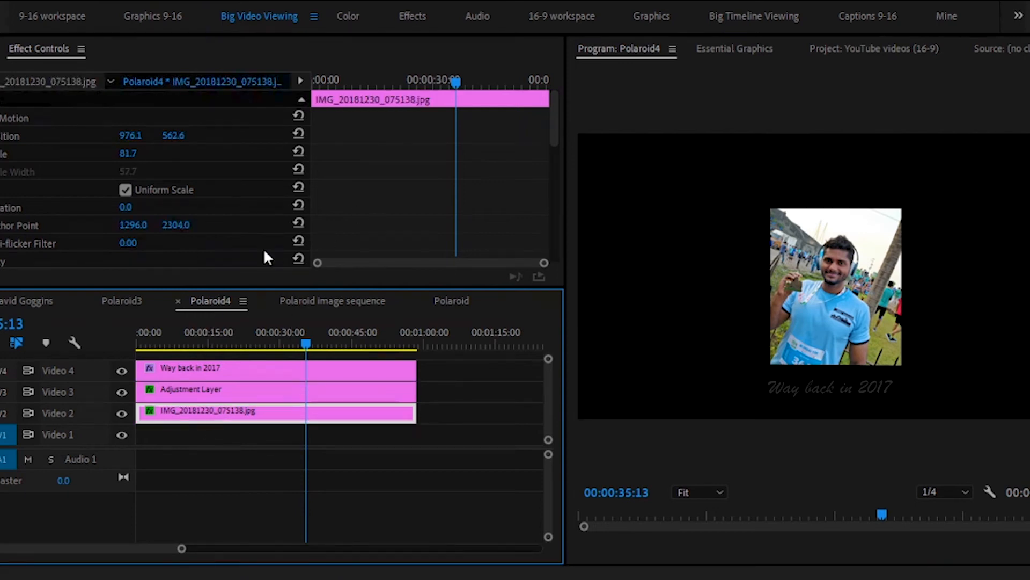
- Toggle Video 2 and Video 3 off and on in Polaroid4 to compare the photo with and without the adjustment layer
{"action": "left_click", "coordinate": [121, 414]}
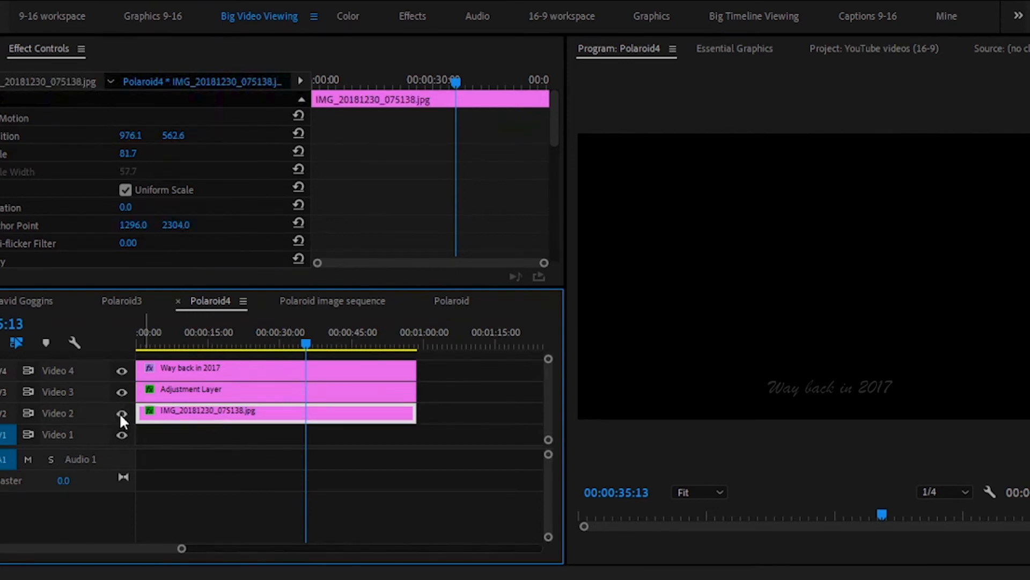
{"action": "left_click", "coordinate": [120, 413]}
{"action": "left_click", "coordinate": [118, 391]}
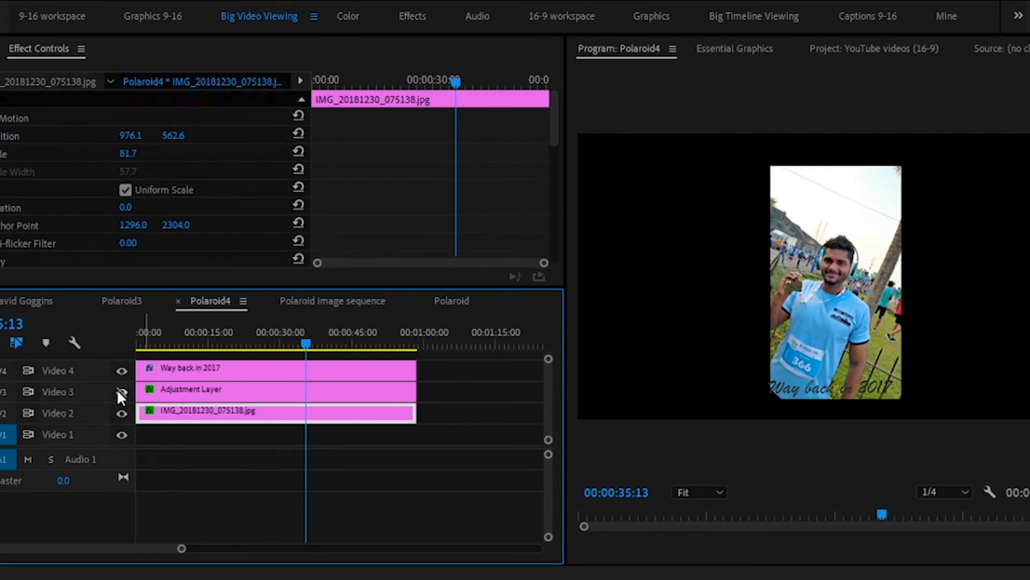
{"action": "left_click", "coordinate": [118, 391]}
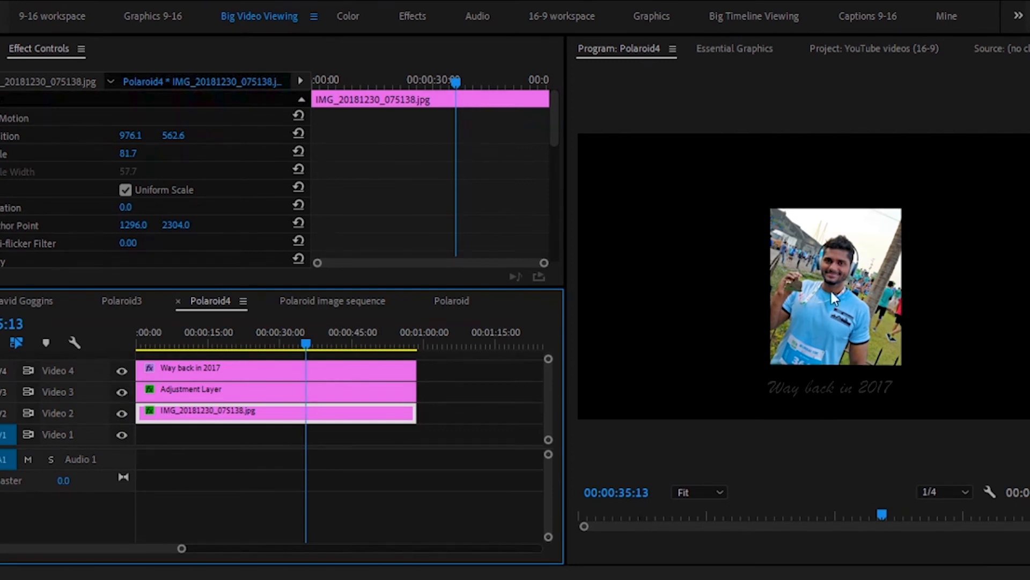
- Return to Polaroid image sequence, select the Graphic clip on Video 7, and toggle Video 8 off and on to reveal the white frame behind Polaroid3
{"action": "left_click", "coordinate": [343, 302]}
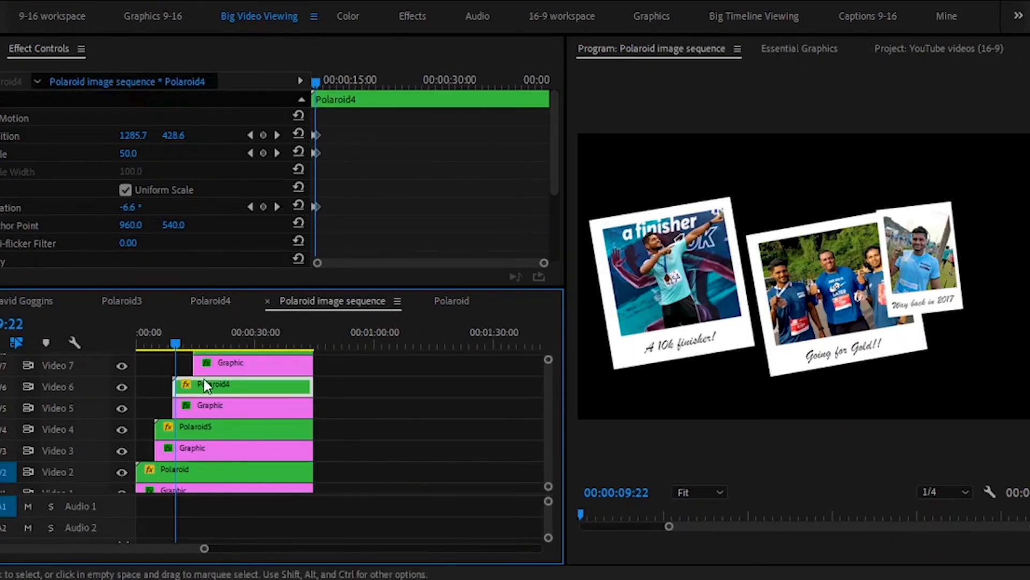
{"action": "scroll", "coordinate": [549, 383], "scroll_direction": "up", "scroll_amount": 3}
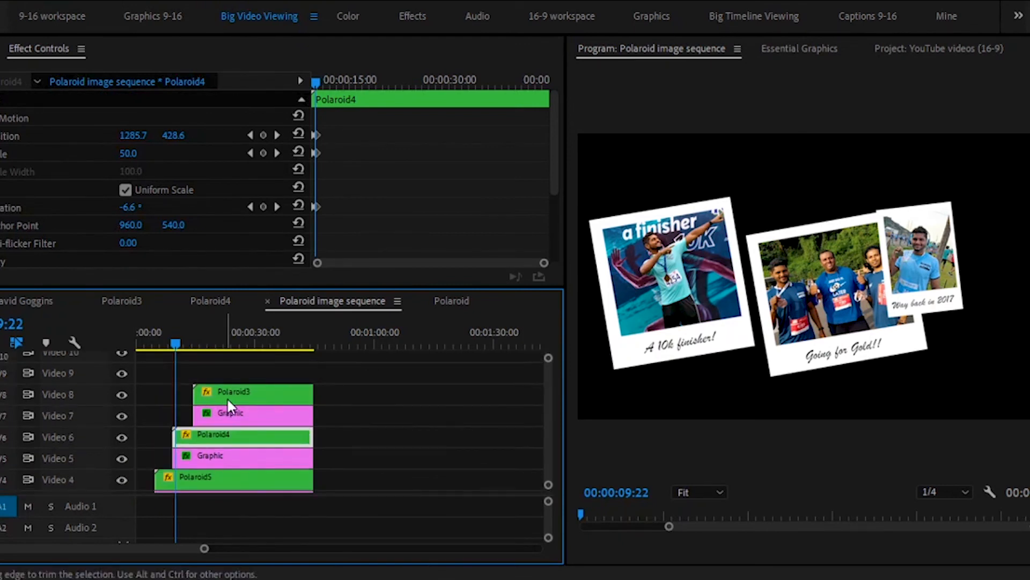
{"action": "left_click", "coordinate": [400, 413]}
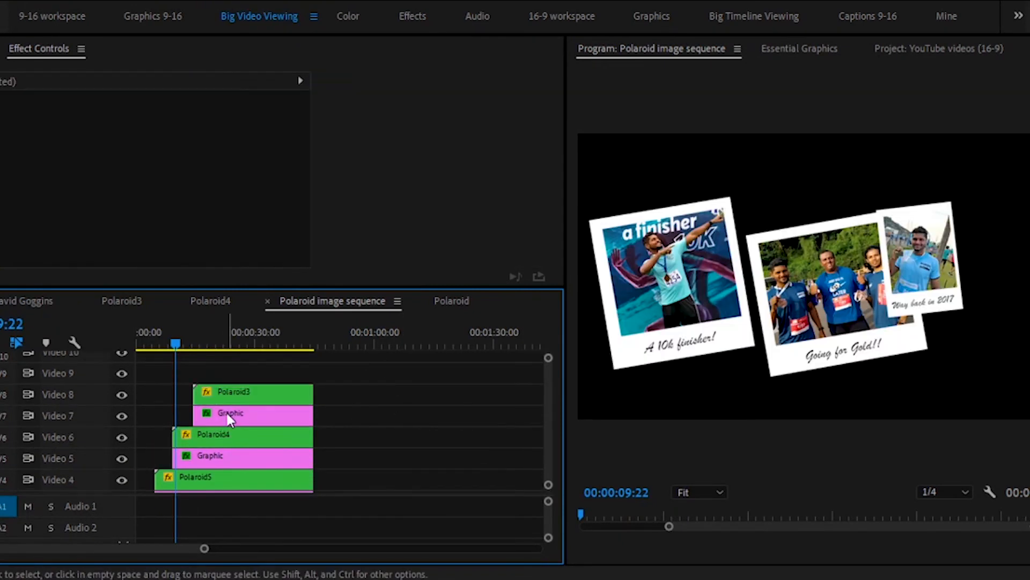
{"action": "left_click", "coordinate": [274, 421]}
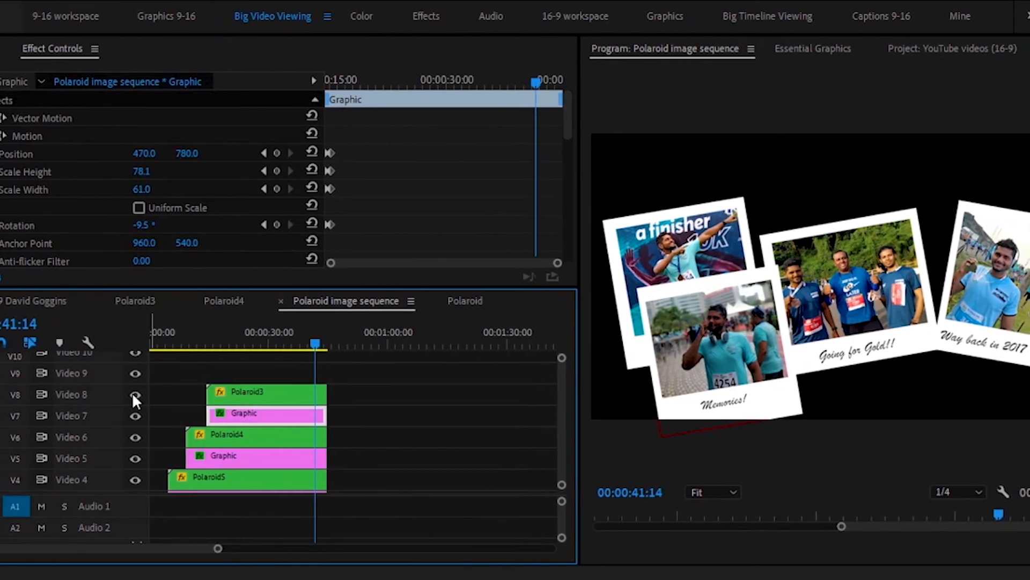
{"action": "left_click", "coordinate": [136, 395]}
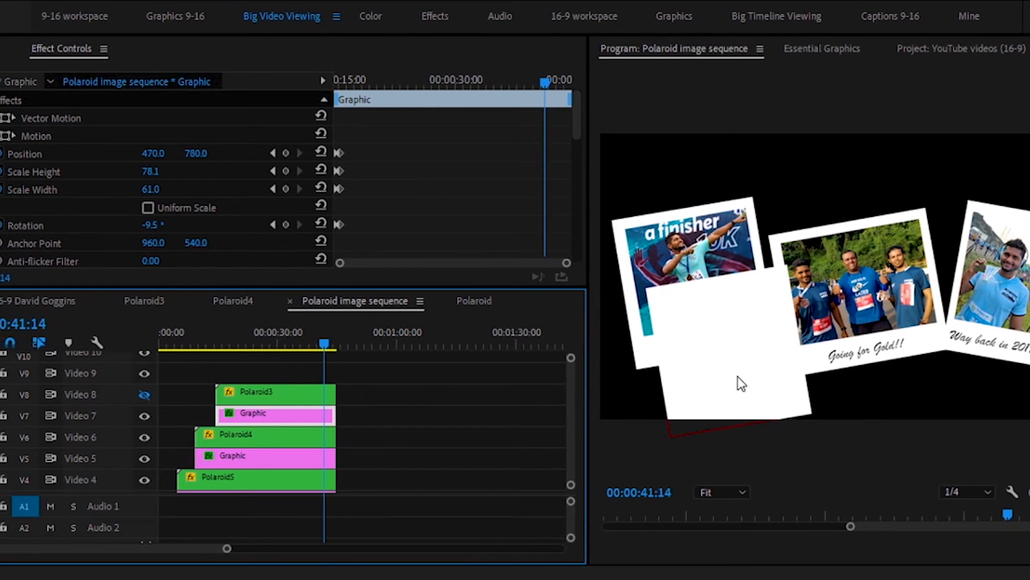
{"action": "left_click", "coordinate": [153, 395]}
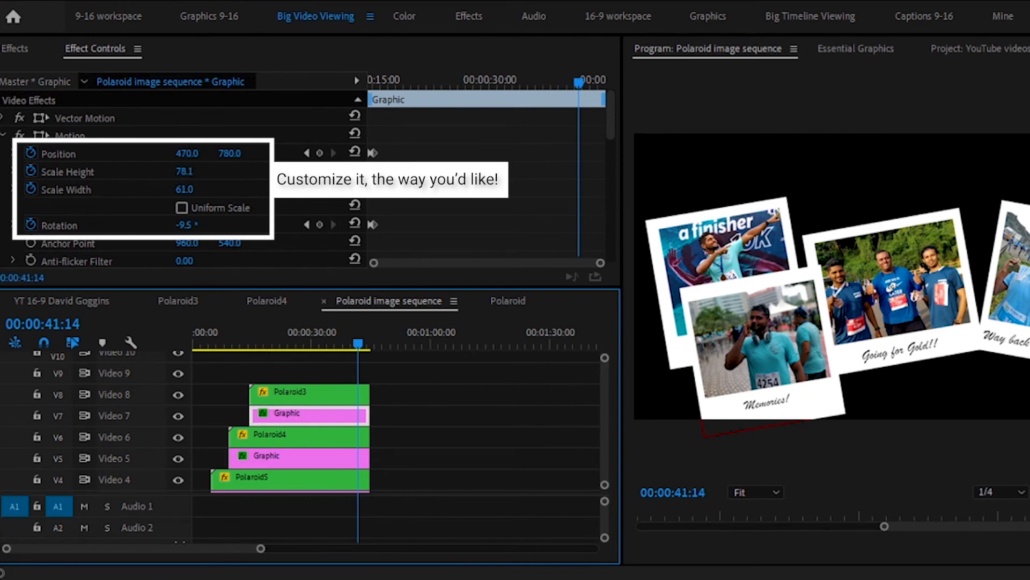
- Magnify the Graphic clip's opening Motion keyframes and scrub through them from 00:00:14:11 to 00:00:15:05
{"action": "left_click_drag", "start_coordinate": [598, 269], "coordinate": [378, 269]}
{"action": "left_click", "coordinate": [380, 79]}
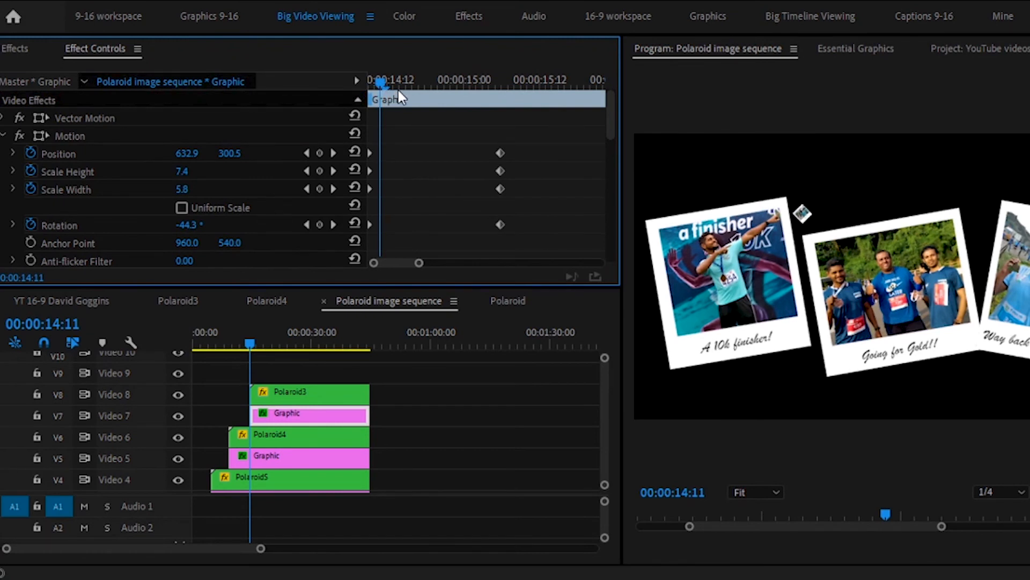
{"action": "left_click_drag", "start_coordinate": [388, 82], "coordinate": [496, 105]}
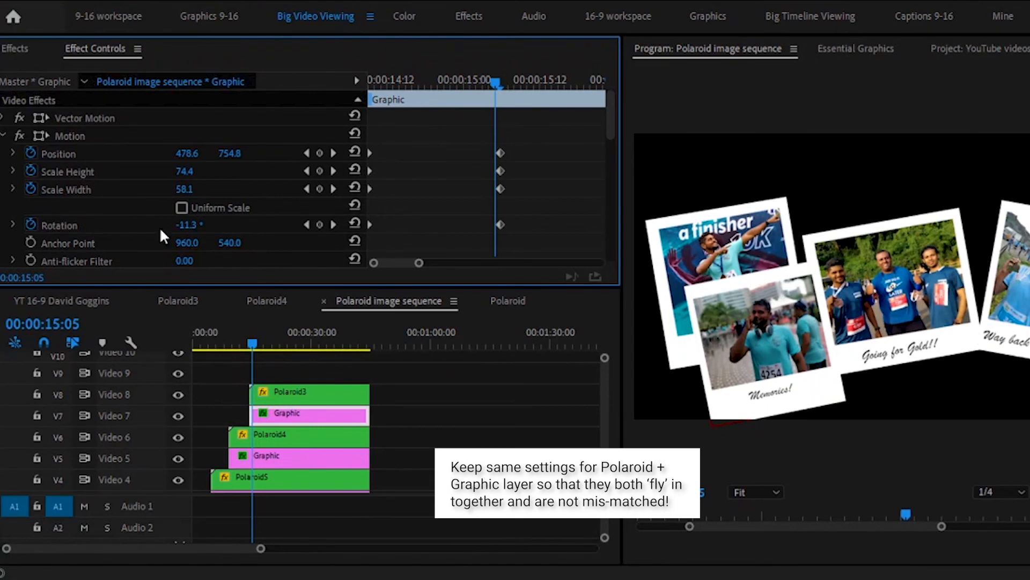
- Compare the Motion settings of Polaroid3 and its Graphic clip, and scrub the sequence to 00:00:17:14 to review the fly-ins
{"action": "left_click", "coordinate": [310, 395]}
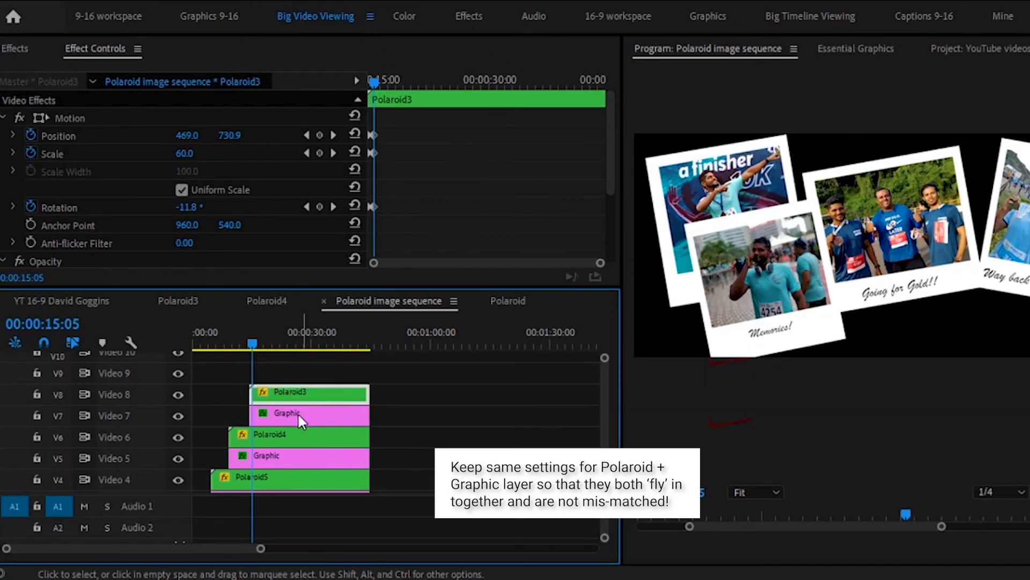
{"action": "left_click", "coordinate": [297, 412]}
{"action": "left_click", "coordinate": [230, 342]}
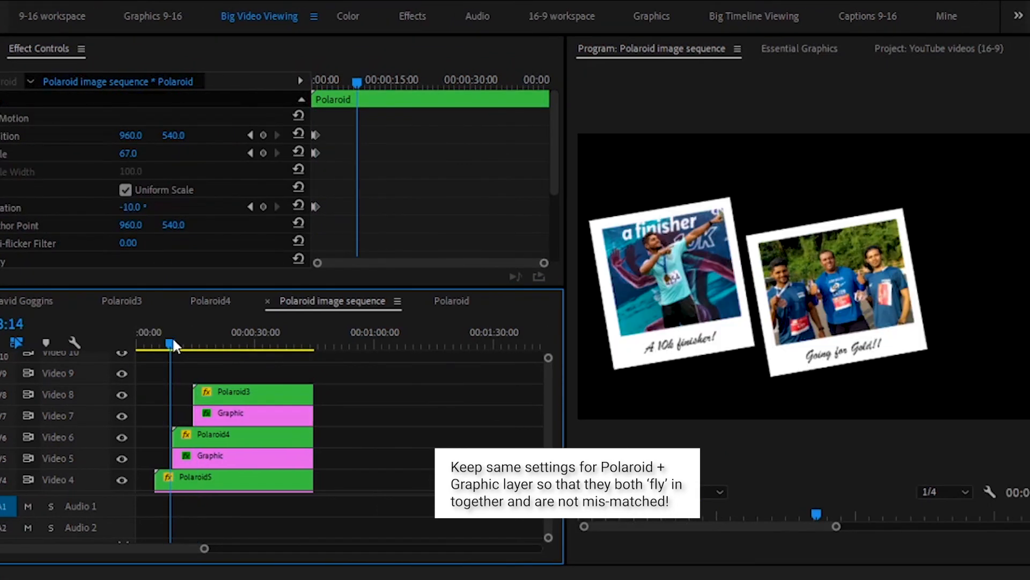
{"action": "left_click_drag", "start_coordinate": [176, 341], "coordinate": [210, 356]}
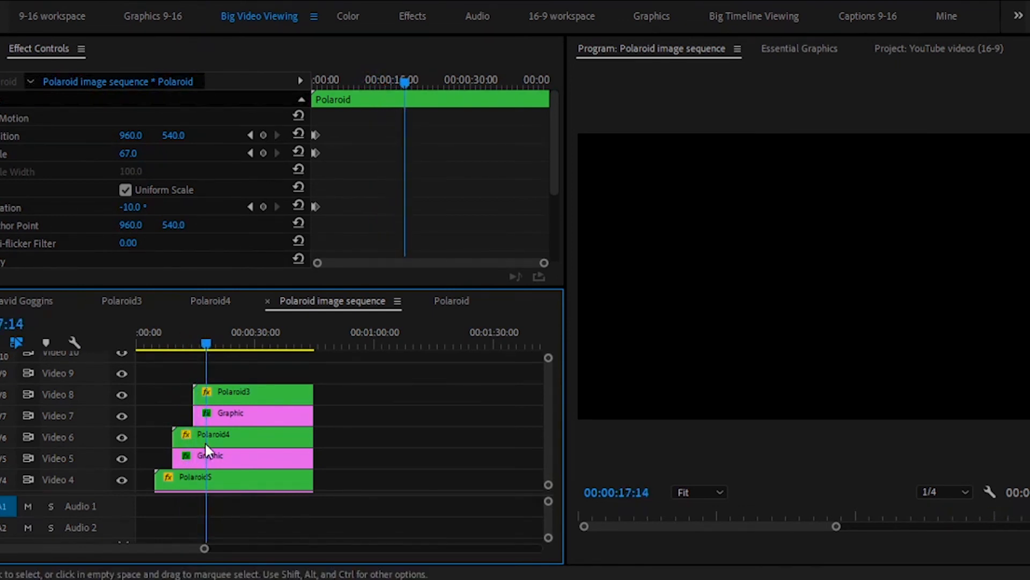
- At 00:00:12:16, try a Rotation of 95°, a larger Scale and a higher Position on the Polaroid4 clip, undoing each change
{"action": "left_click", "coordinate": [216, 434]}
{"action": "left_click", "coordinate": [187, 346]}
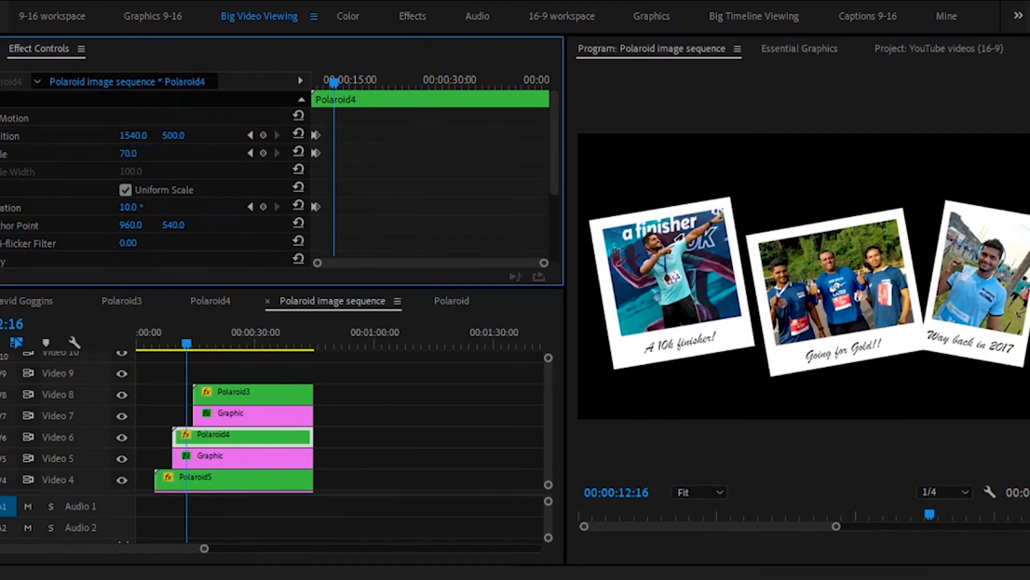
{"action": "left_click_drag", "start_coordinate": [131, 209], "coordinate": [172, 209]}
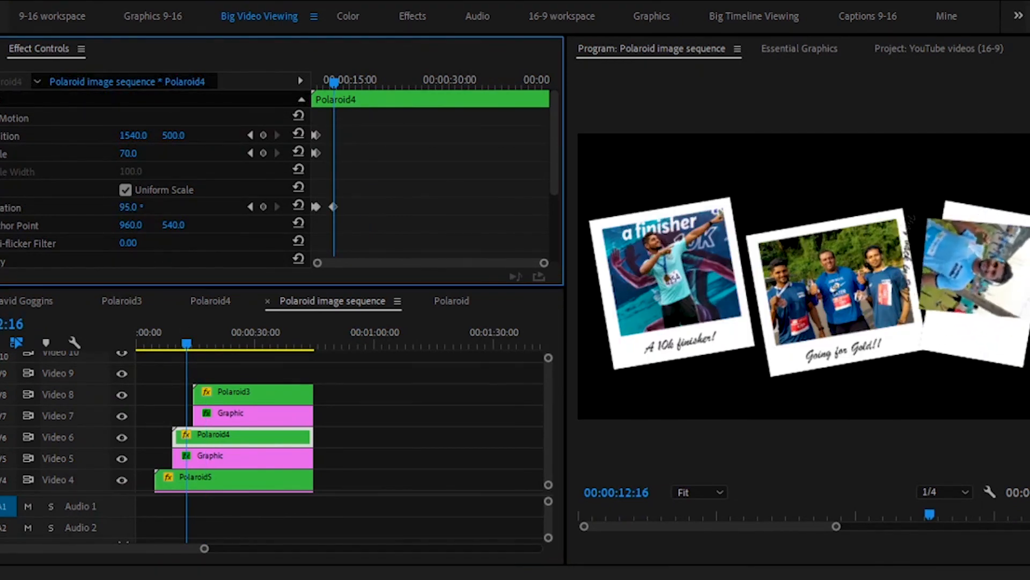
{"action": "key", "text": "ctrl+z"}
{"action": "left_click_drag", "start_coordinate": [127, 154], "coordinate": [148, 154]}
{"action": "key", "text": "ctrl+z"}
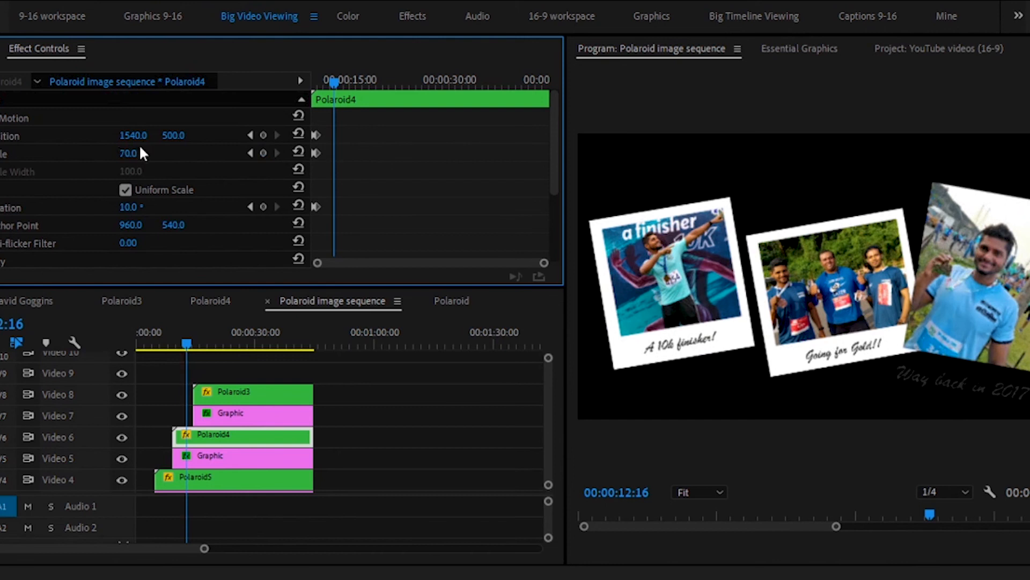
{"action": "left_click_drag", "start_coordinate": [179, 137], "coordinate": [59, 137]}
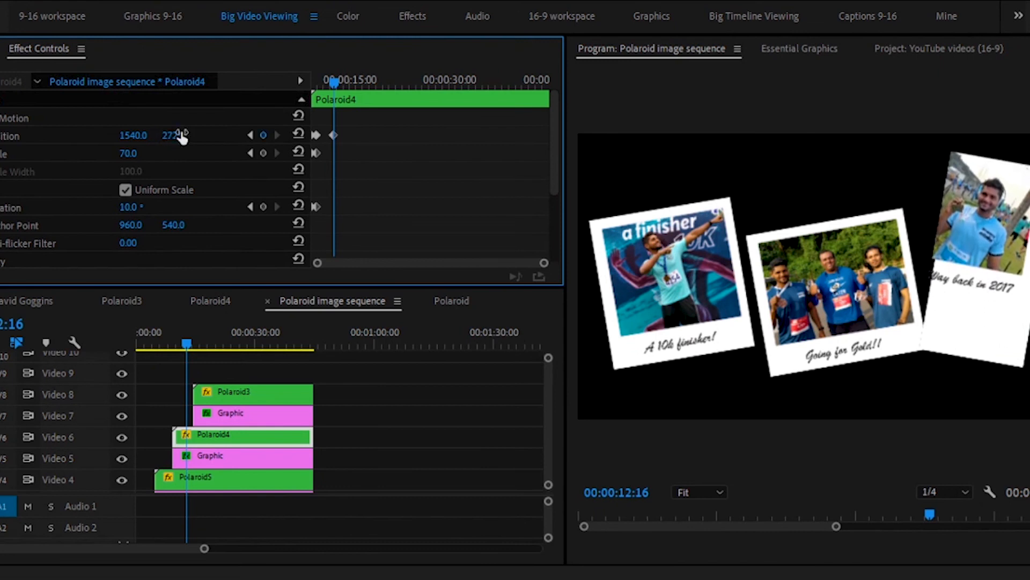
{"action": "key", "text": "ctrl+z"}
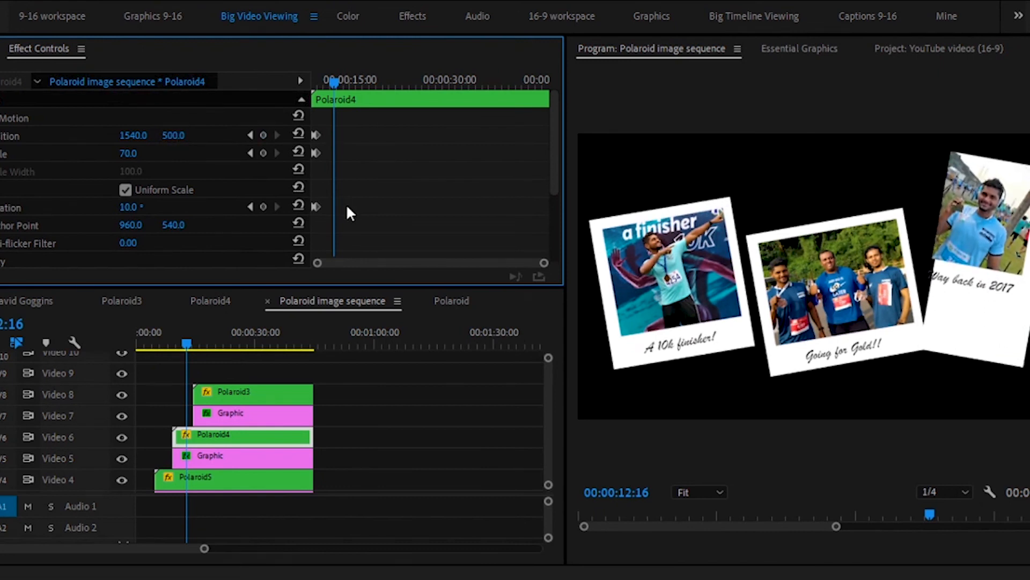
- Try a larger Scale and a different Rotation on the Polaroid5 clip, undoing each change
{"action": "left_click", "coordinate": [211, 476]}
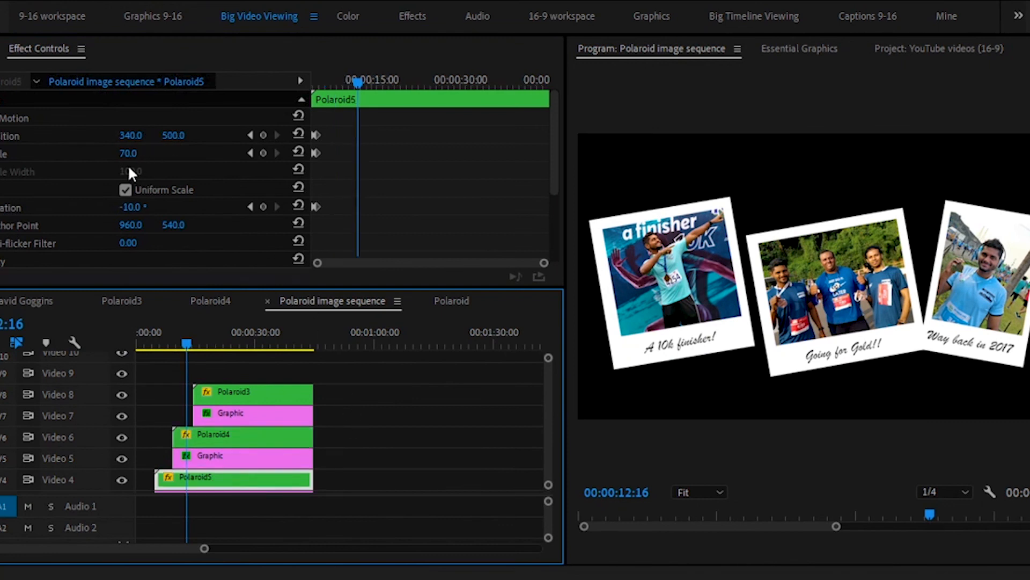
{"action": "left_click_drag", "start_coordinate": [125, 154], "coordinate": [128, 154]}
{"action": "key", "text": "ctrl+z"}
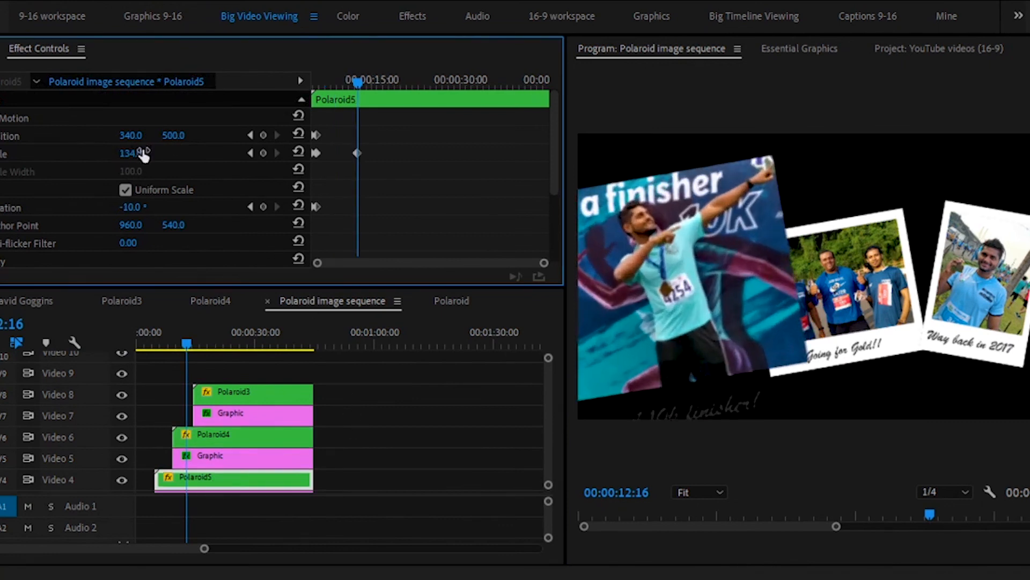
{"action": "left_click_drag", "start_coordinate": [127, 207], "coordinate": [88, 208]}
{"action": "key", "text": "ctrl+z"}
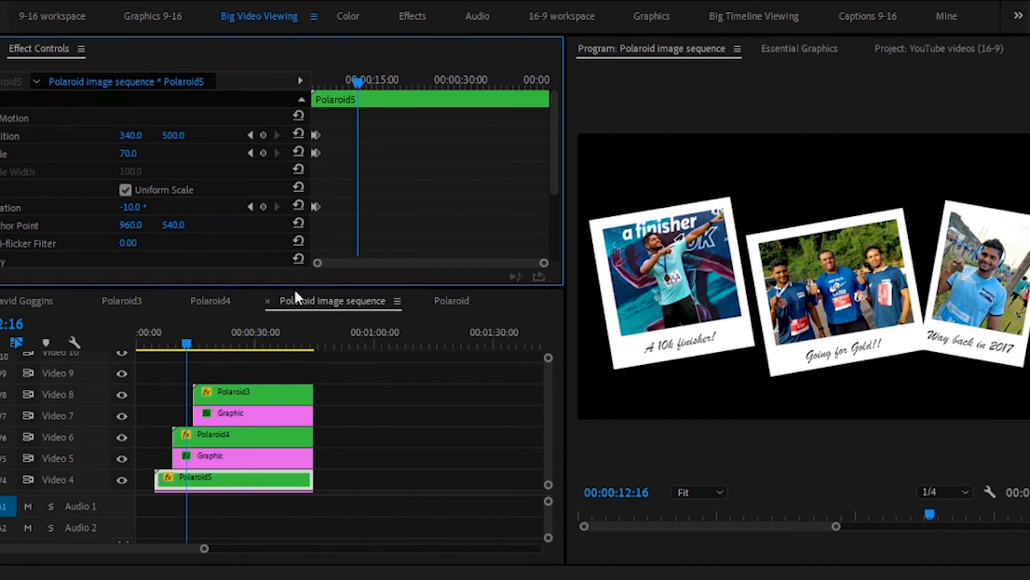
- Open the YT 16-9 David Goggins sequence, select the Adjustment Layer on the Extra2 track, and review its start at 00:02:07:08
{"action": "left_click", "coordinate": [5, 298]}
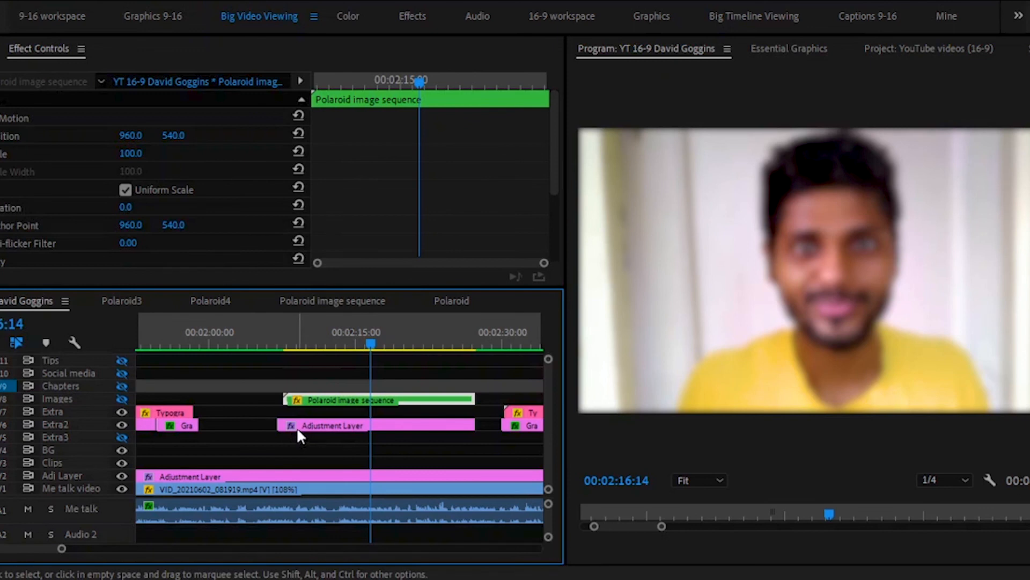
{"action": "left_click", "coordinate": [312, 427]}
{"action": "left_click", "coordinate": [271, 342]}
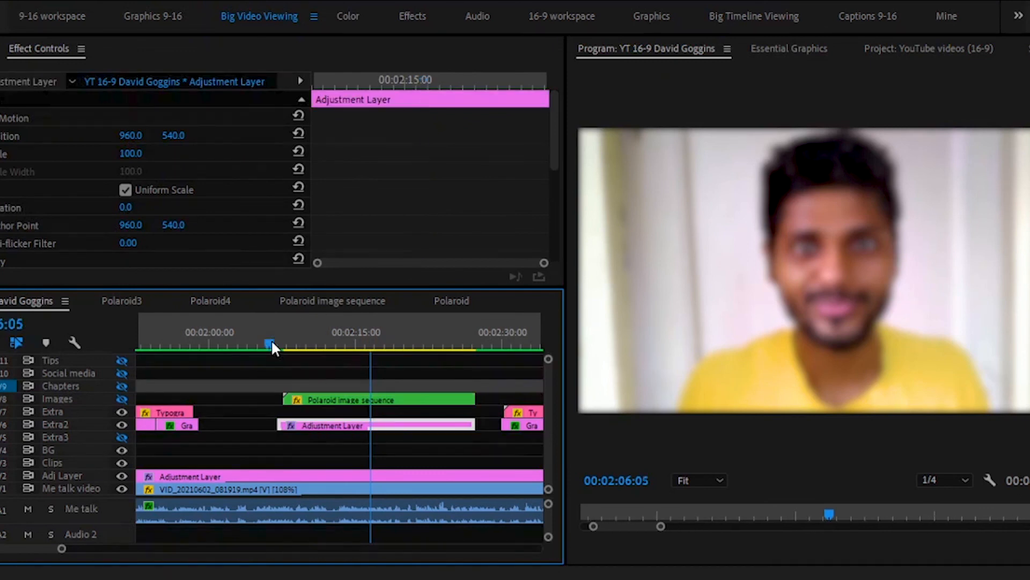
{"action": "left_click_drag", "start_coordinate": [274, 343], "coordinate": [283, 345]}
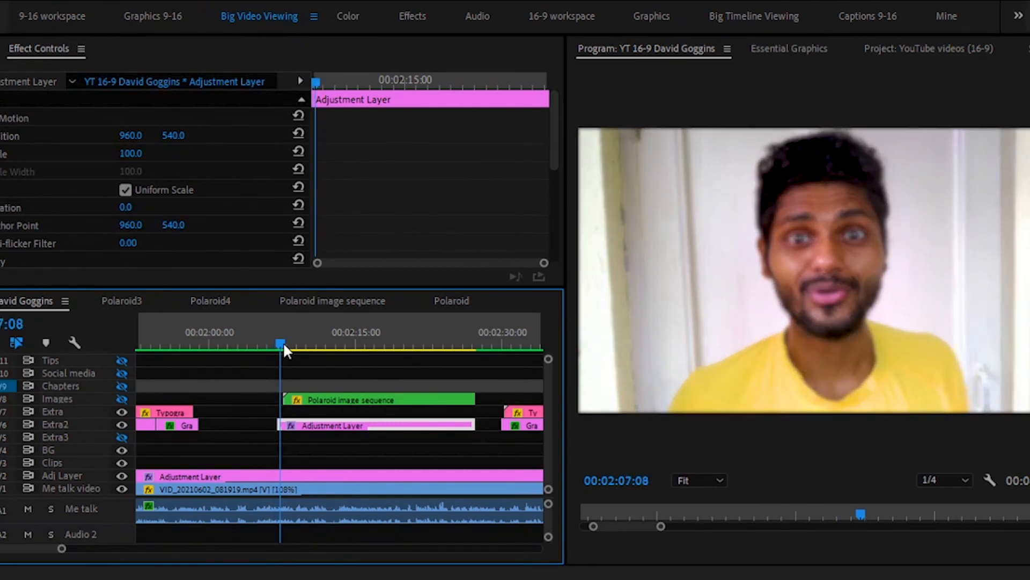
- Show the Chapters and Images tracks, dismiss the battery notice, and scrub through the polaroid clip over the blurred video to 00:02:27:10
{"action": "left_click", "coordinate": [123, 387]}
{"action": "left_click", "coordinate": [122, 399]}
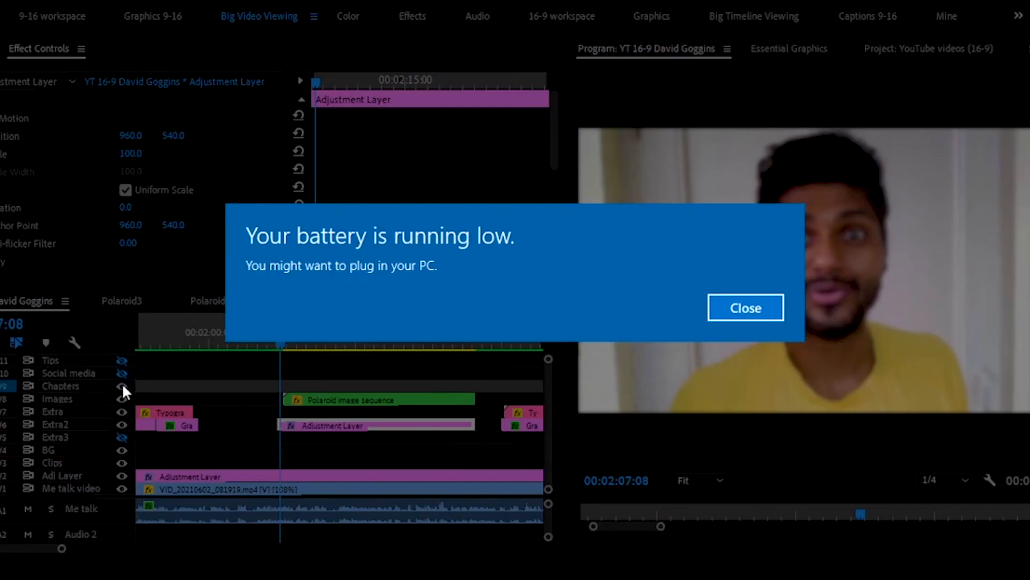
{"action": "left_click", "coordinate": [726, 316]}
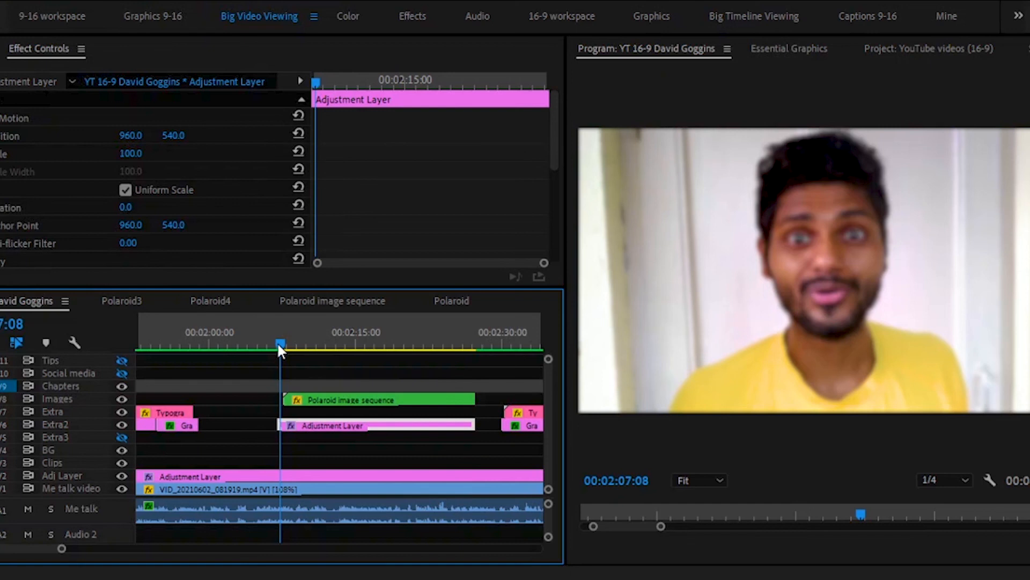
{"action": "left_click_drag", "start_coordinate": [279, 346], "coordinate": [339, 369]}
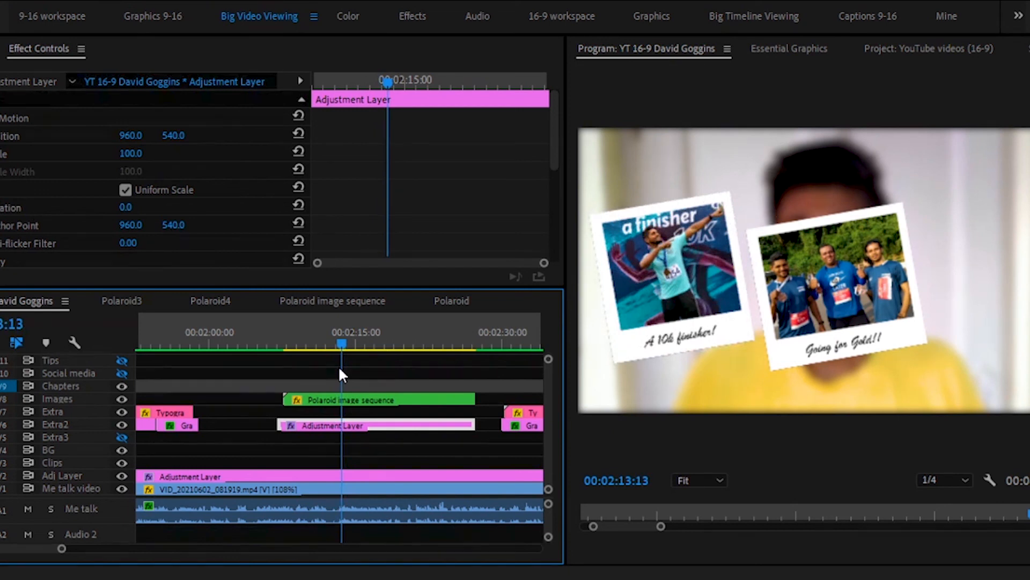
{"action": "left_click_drag", "start_coordinate": [341, 374], "coordinate": [474, 393]}
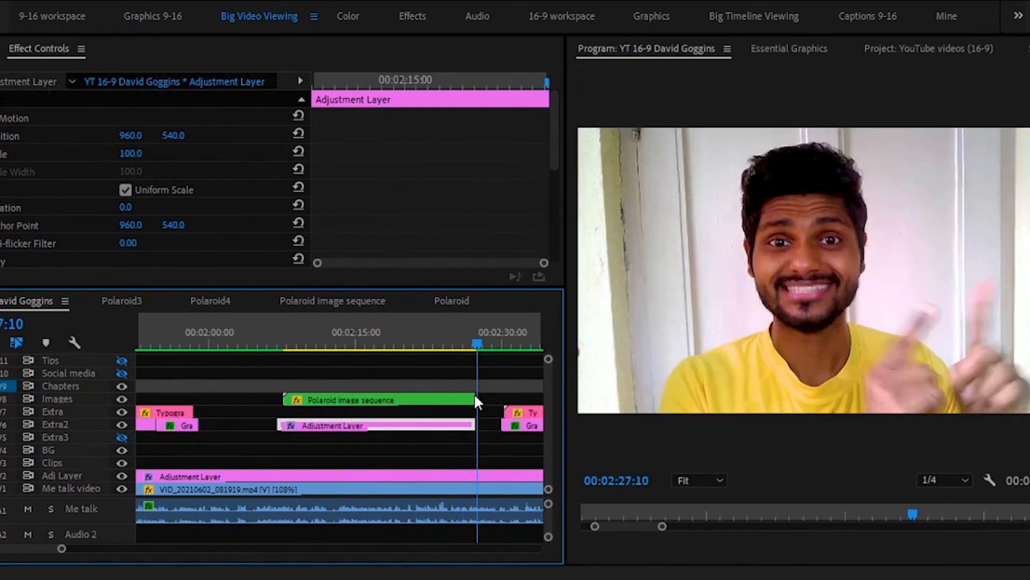